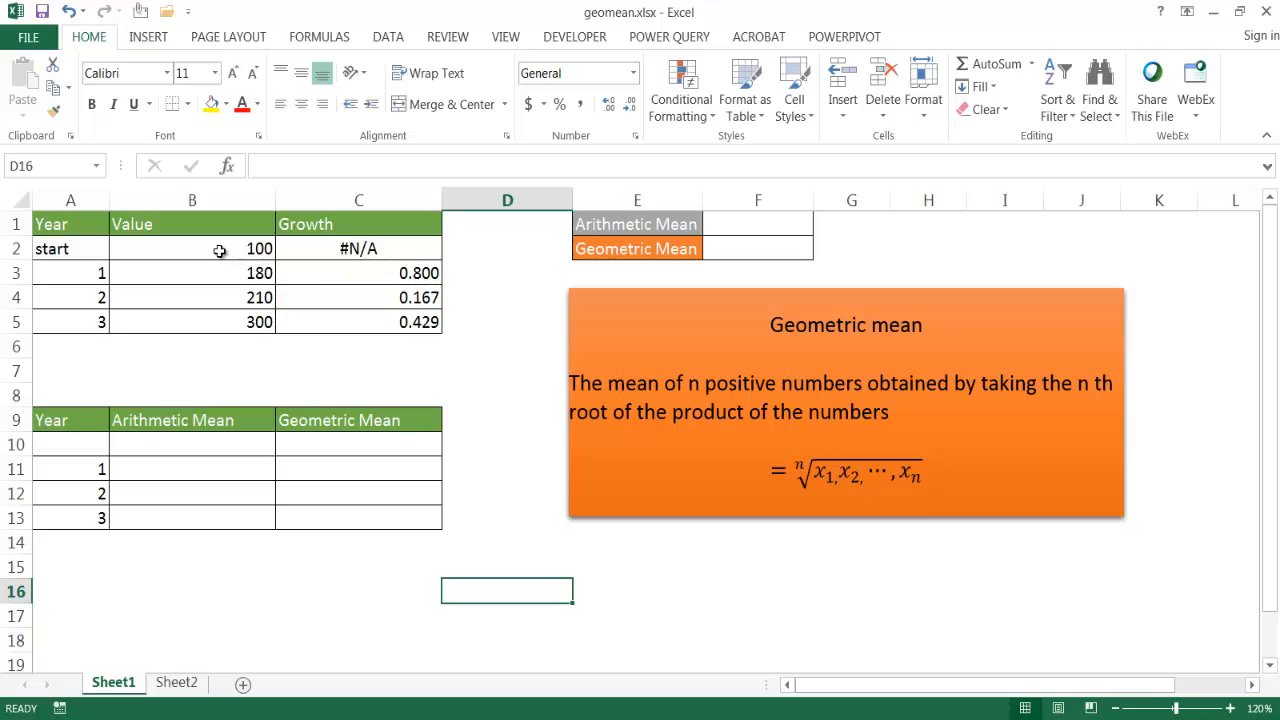
Step: Review the yearly values 100, 180, 210, 300 and the three growth-rate formulas
{"action": "left_click", "coordinate": [219, 251]}
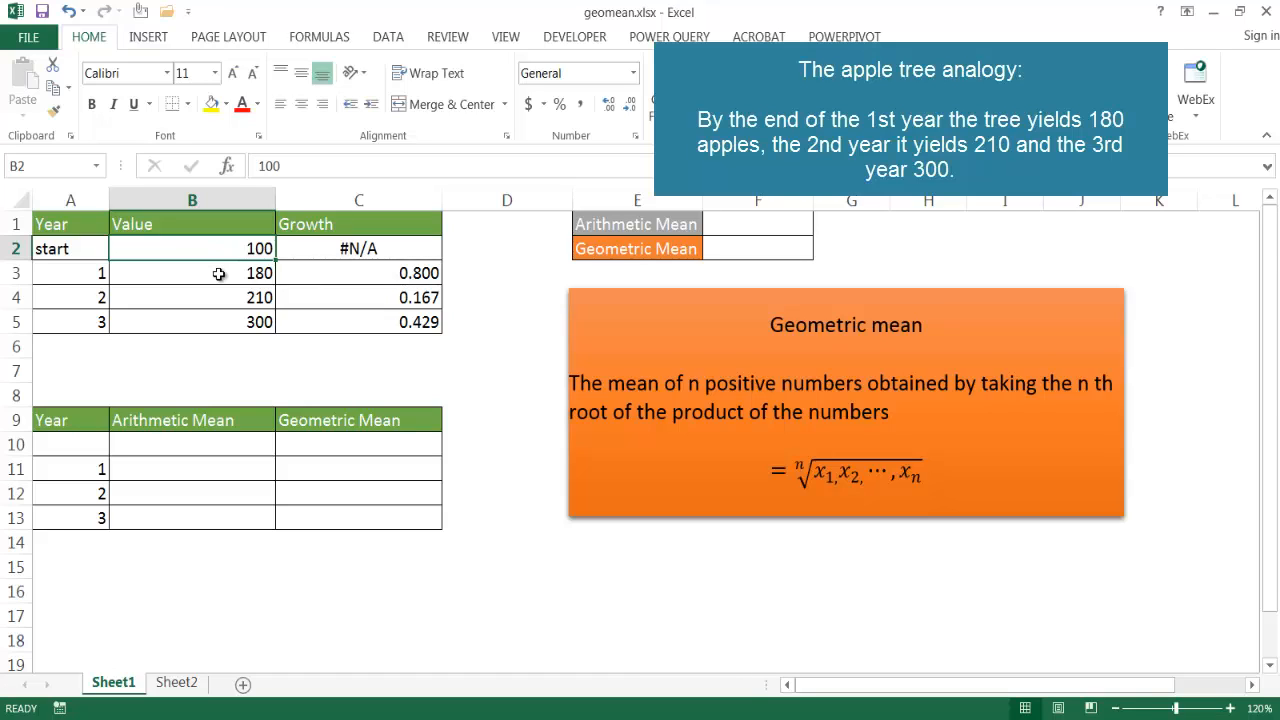
{"action": "left_click", "coordinate": [219, 274]}
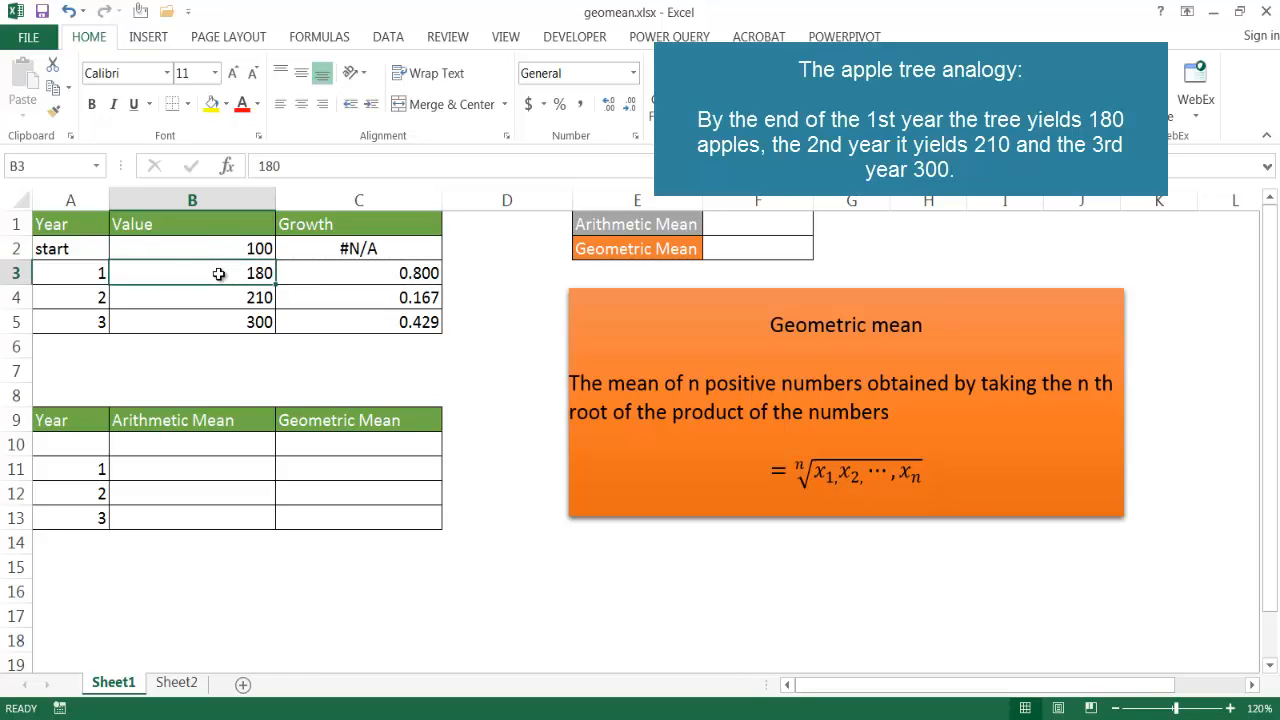
{"action": "left_click", "coordinate": [231, 296]}
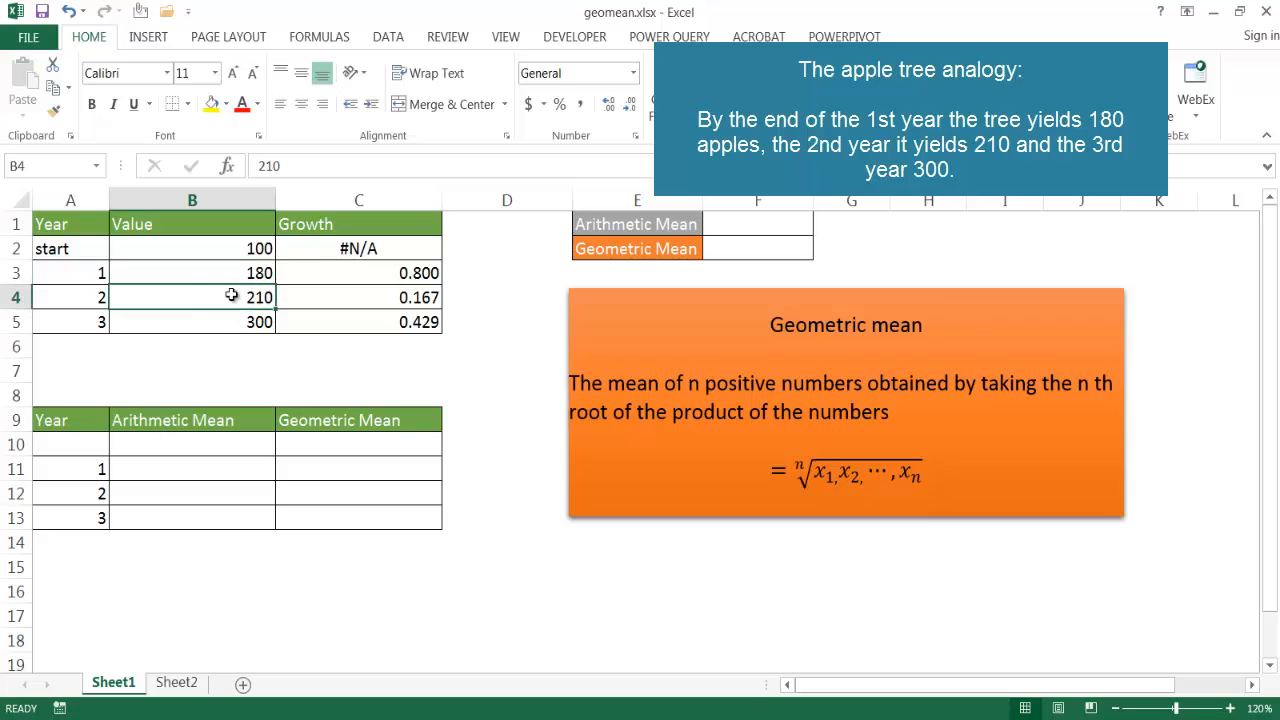
{"action": "left_click", "coordinate": [224, 323]}
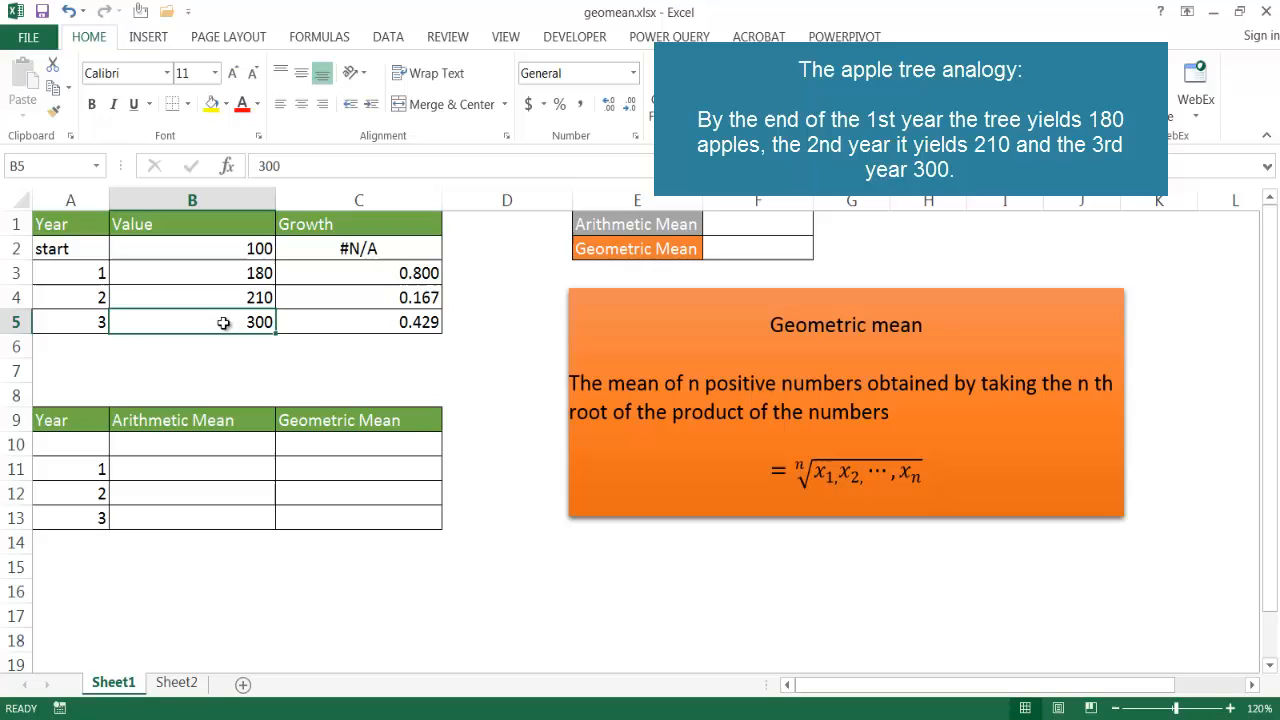
{"action": "left_click", "coordinate": [323, 269]}
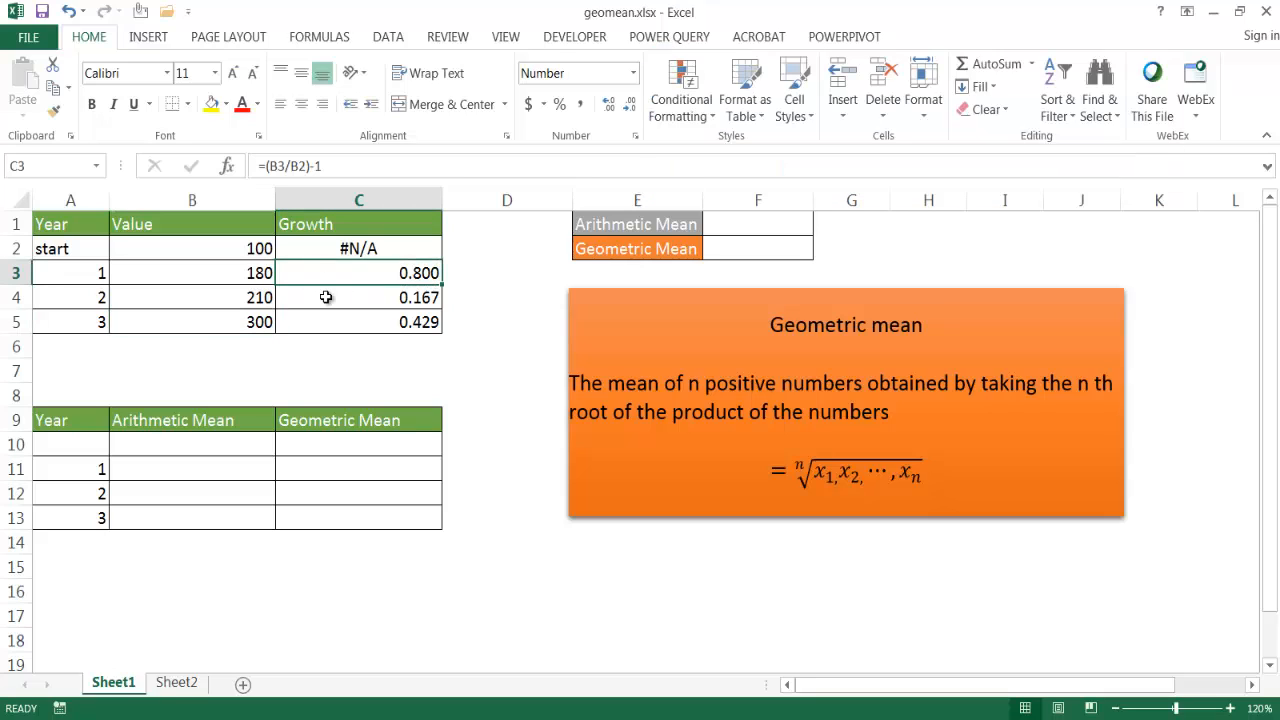
{"action": "key", "text": "Down"}
{"action": "key", "text": "Up"}
{"action": "left_click", "coordinate": [400, 298]}
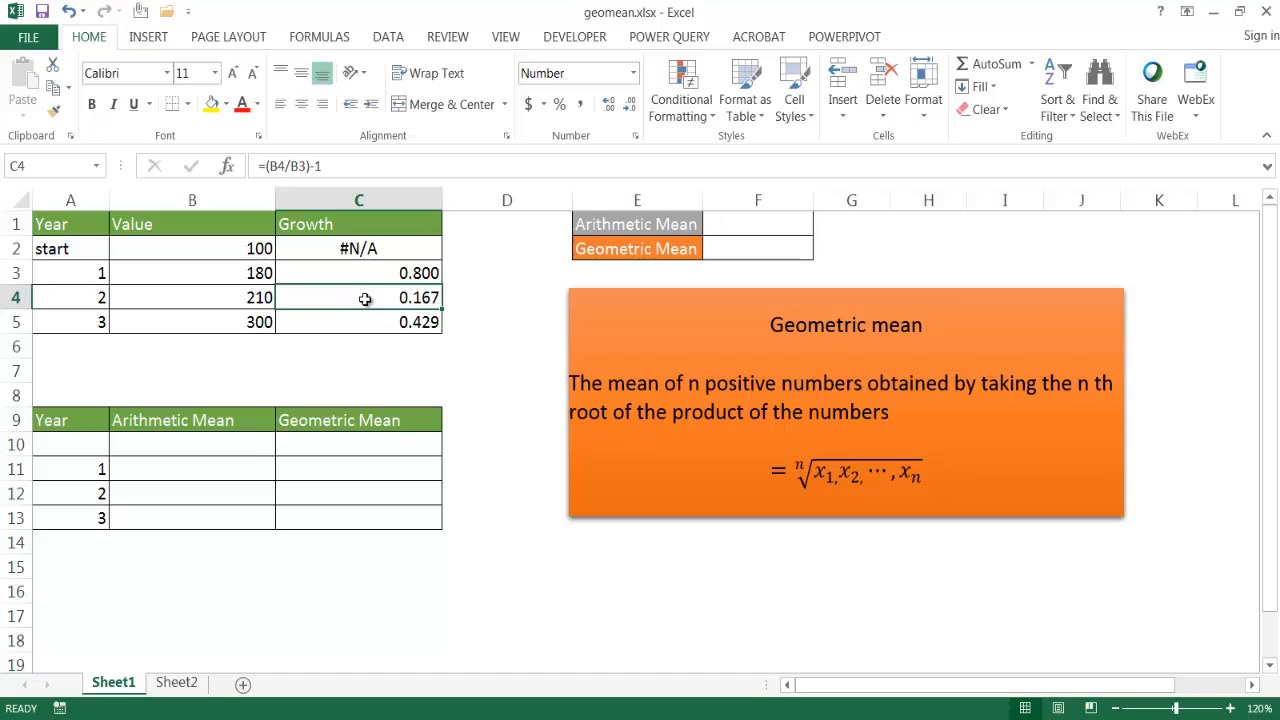
{"action": "left_click", "coordinate": [320, 320]}
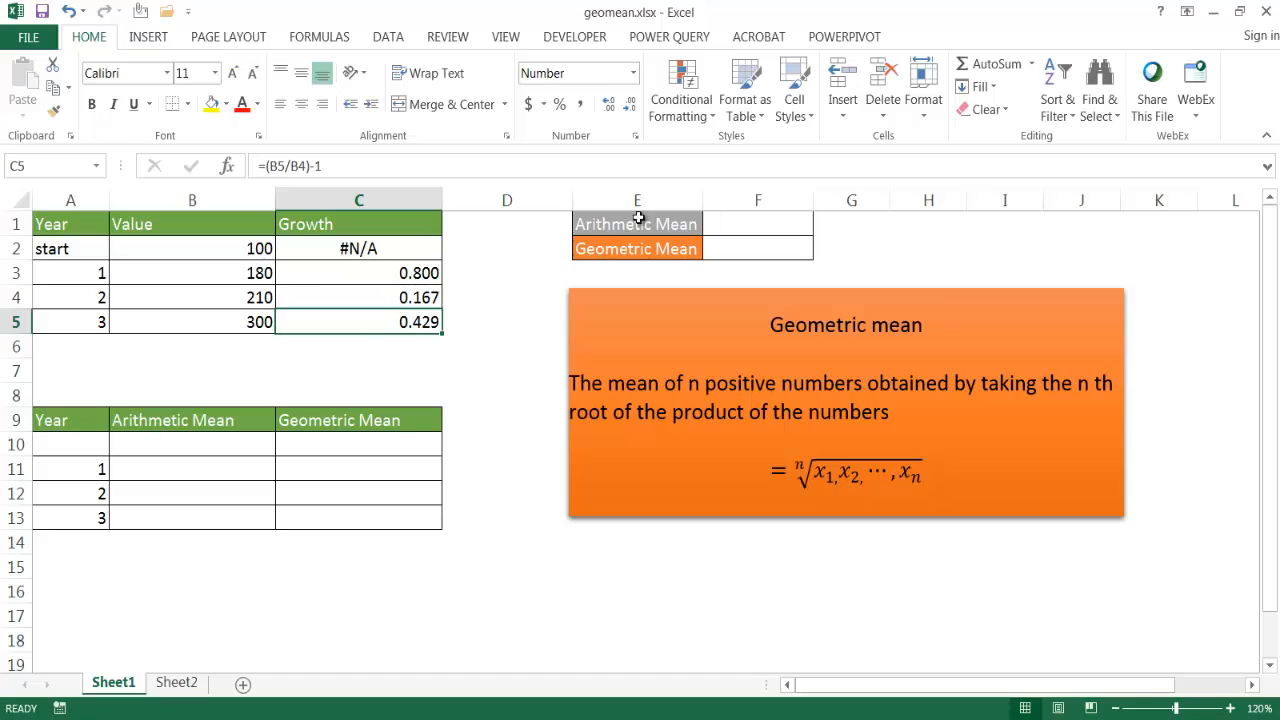
Step: Enter =AVERAGE(C3:C5) beside Arithmetic Mean, giving 0.465
{"action": "left_click", "coordinate": [719, 224]}
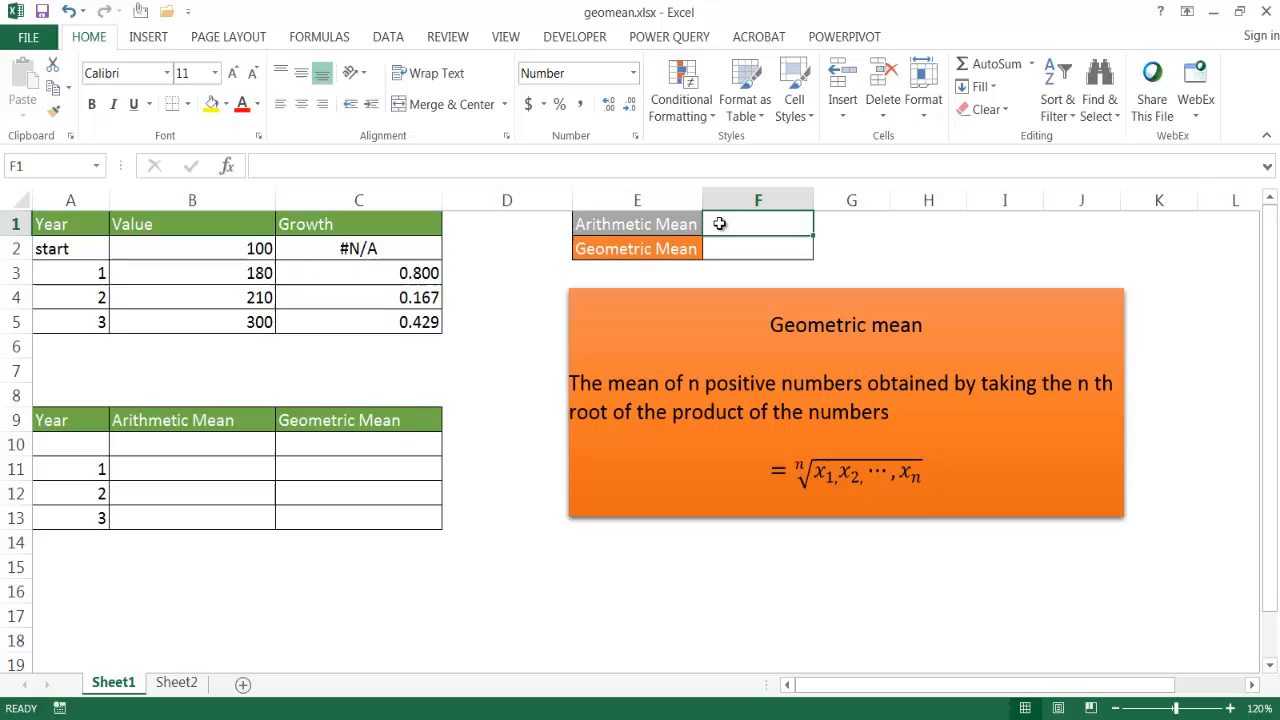
{"action": "type", "text": "=aver"}
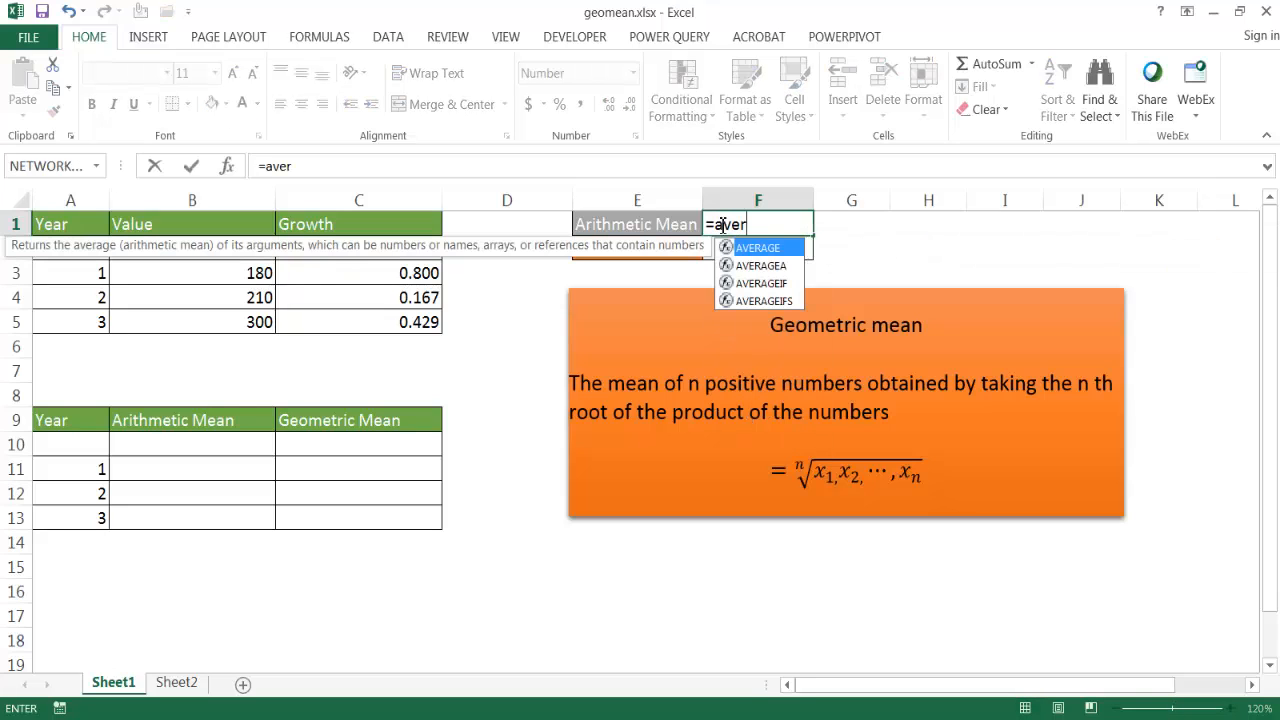
{"action": "key", "text": "Tab"}
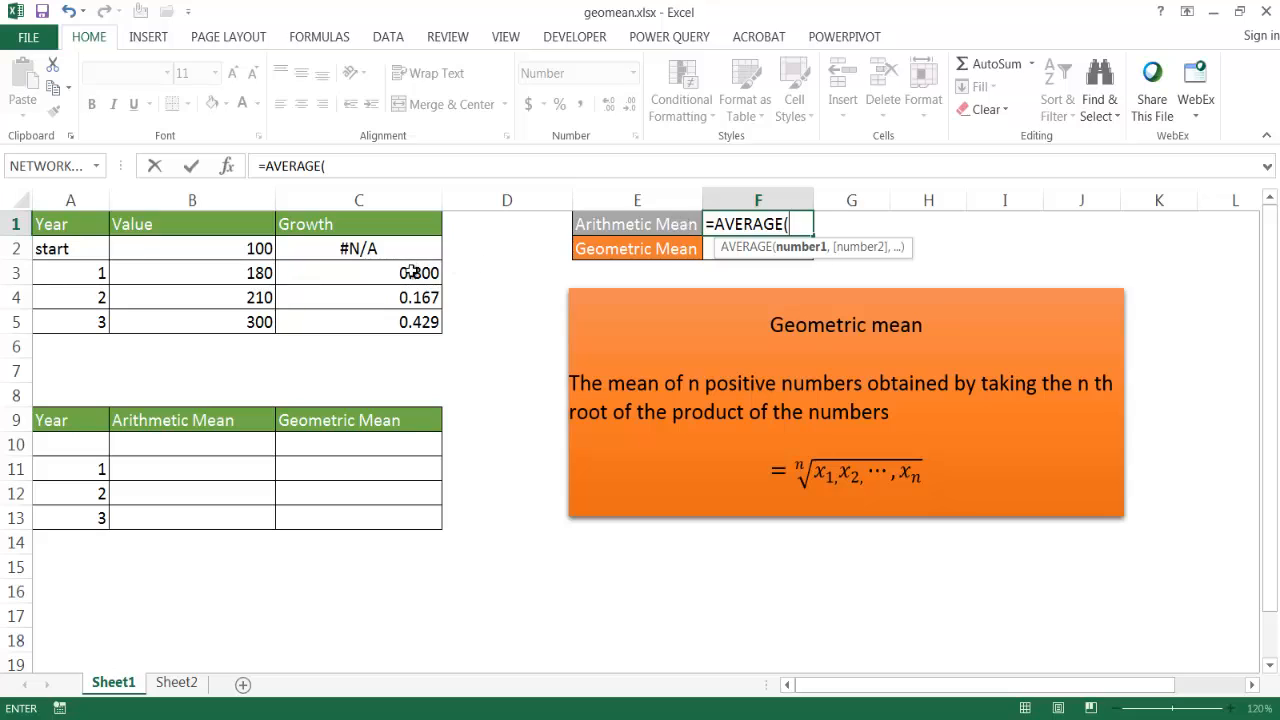
{"action": "left_click_drag", "start_coordinate": [414, 272], "coordinate": [411, 323]}
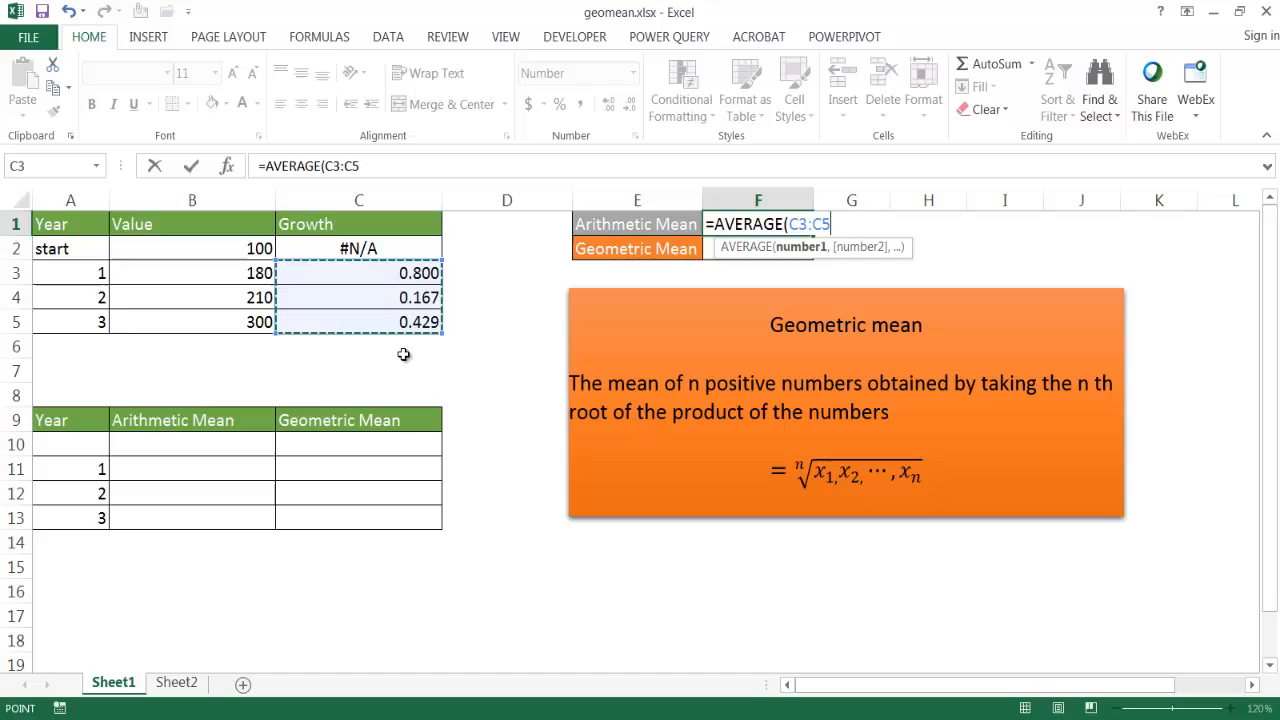
{"action": "key", "text": "Return"}
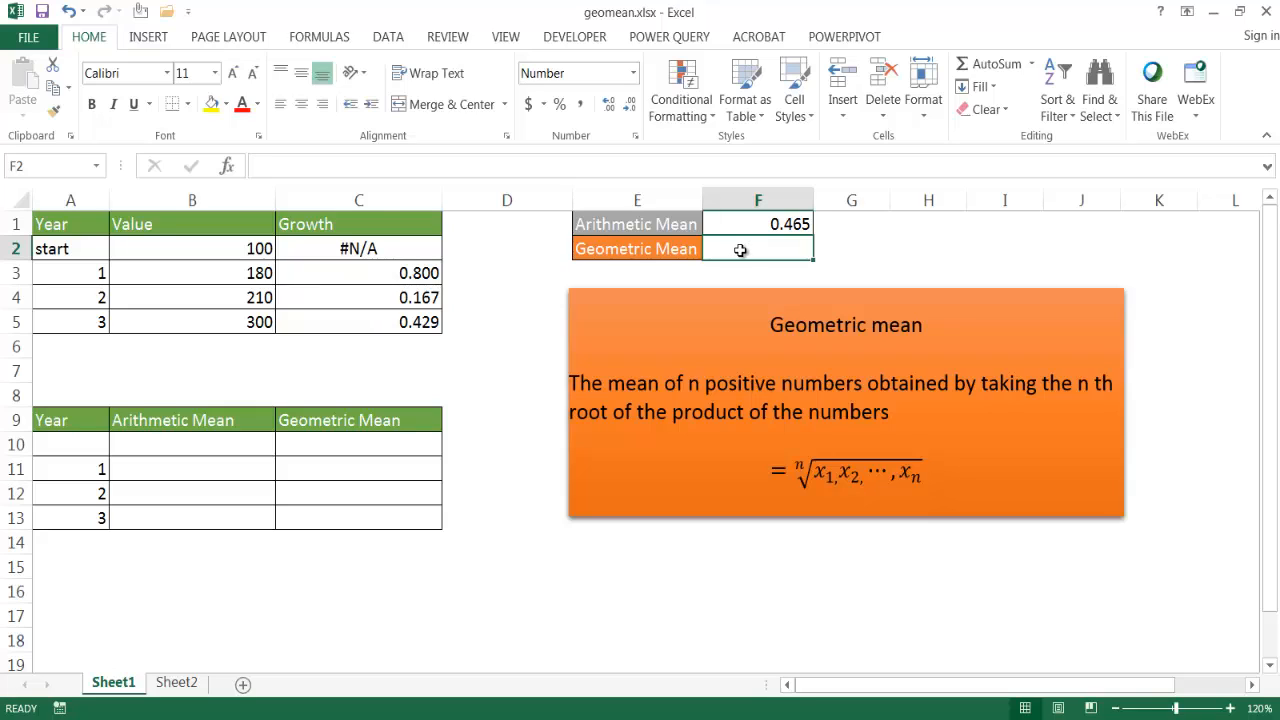
Step: Build the unfinished =GEOMEAN(C3:C5+1 in the Geometric Mean cell and highlight C3:C5+1
{"action": "left_click", "coordinate": [319, 164]}
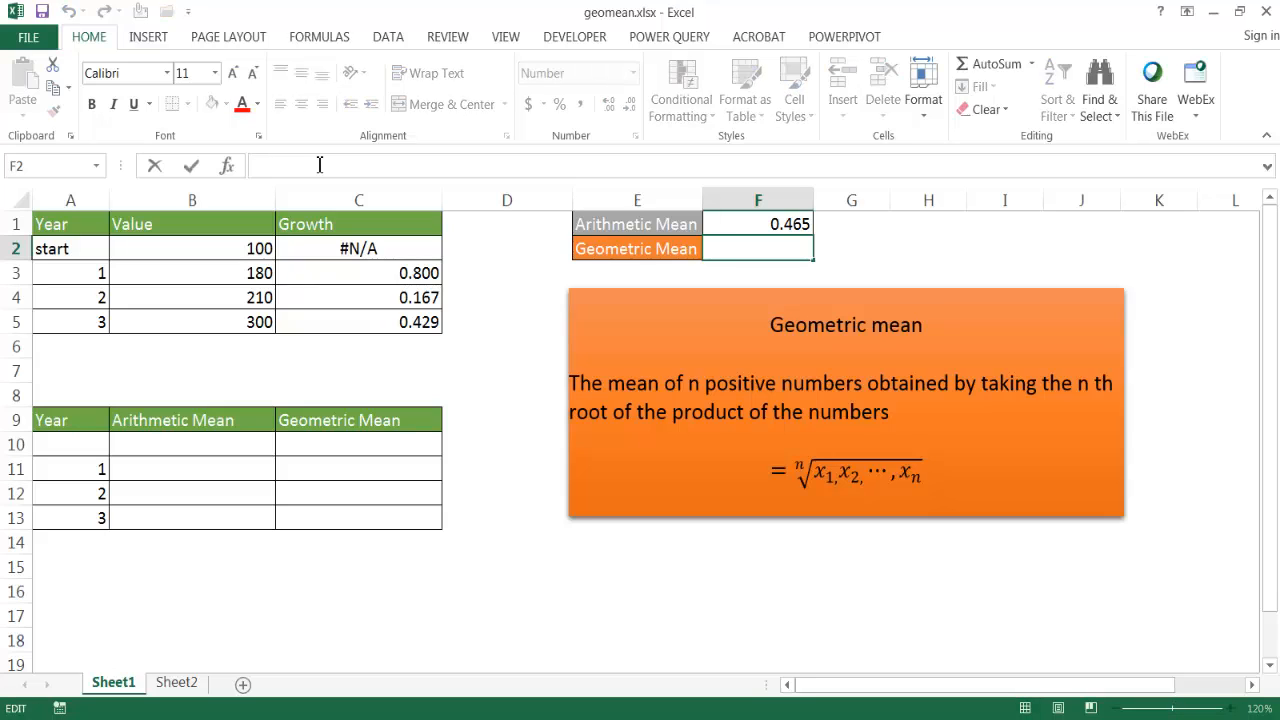
{"action": "type", "text": "=geom"}
{"action": "key", "text": "Tab"}
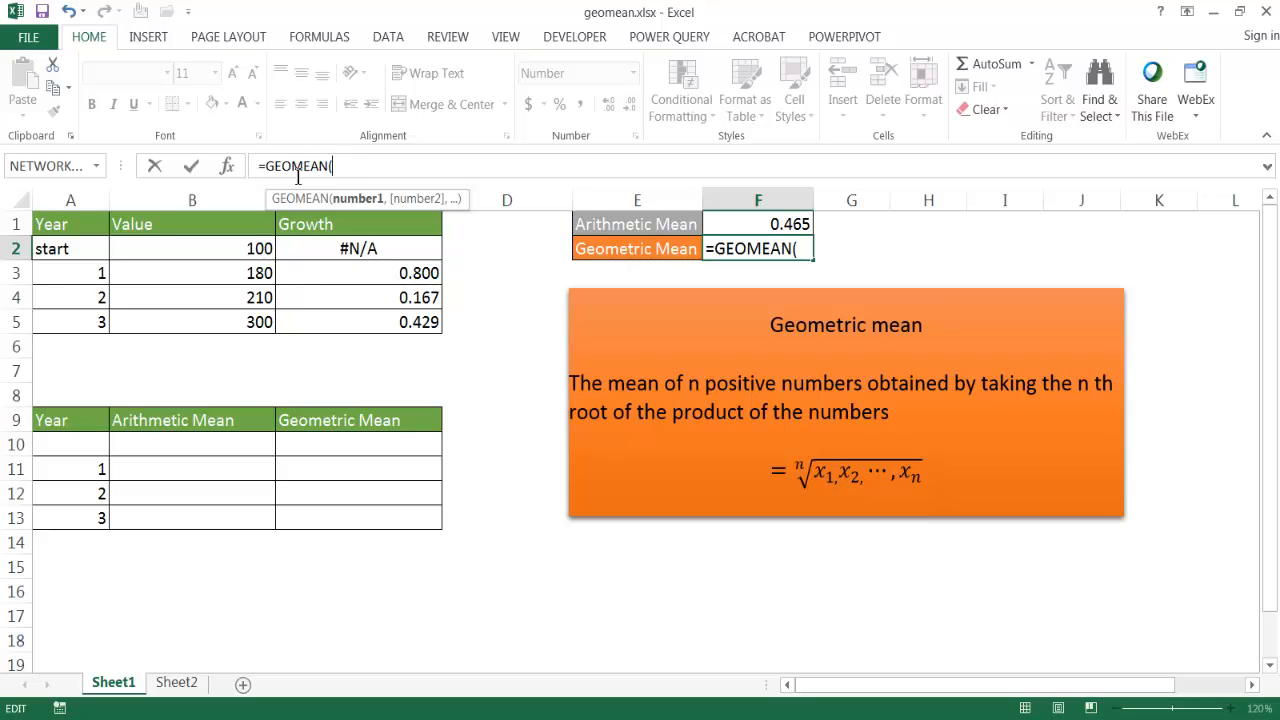
{"action": "left_click", "coordinate": [374, 268]}
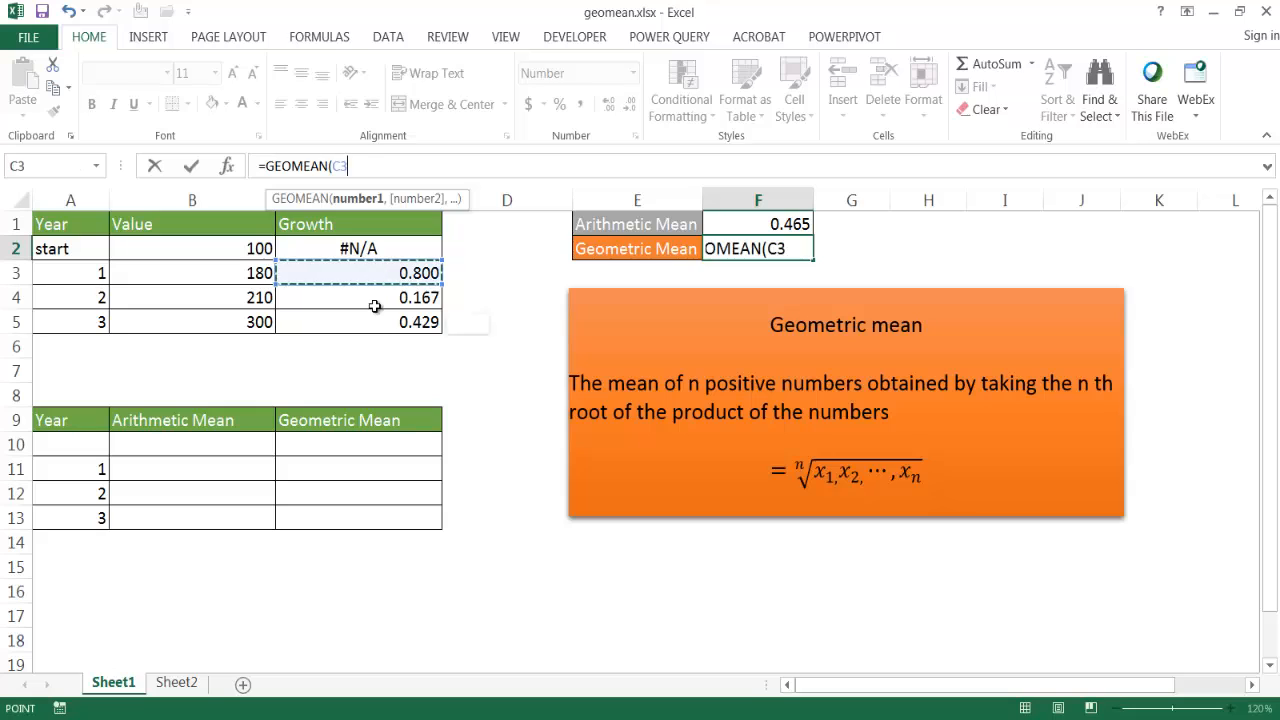
{"action": "left_click_drag", "start_coordinate": [374, 305], "coordinate": [371, 328]}
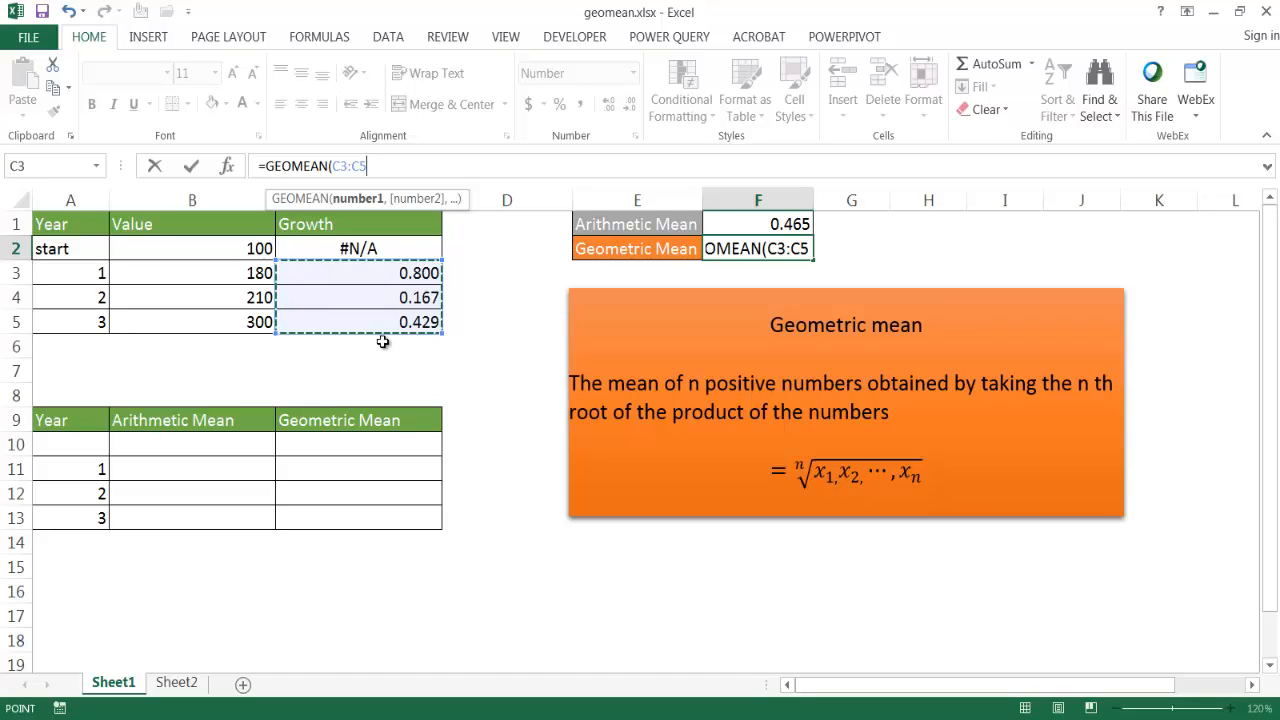
{"action": "type", "text": "+1"}
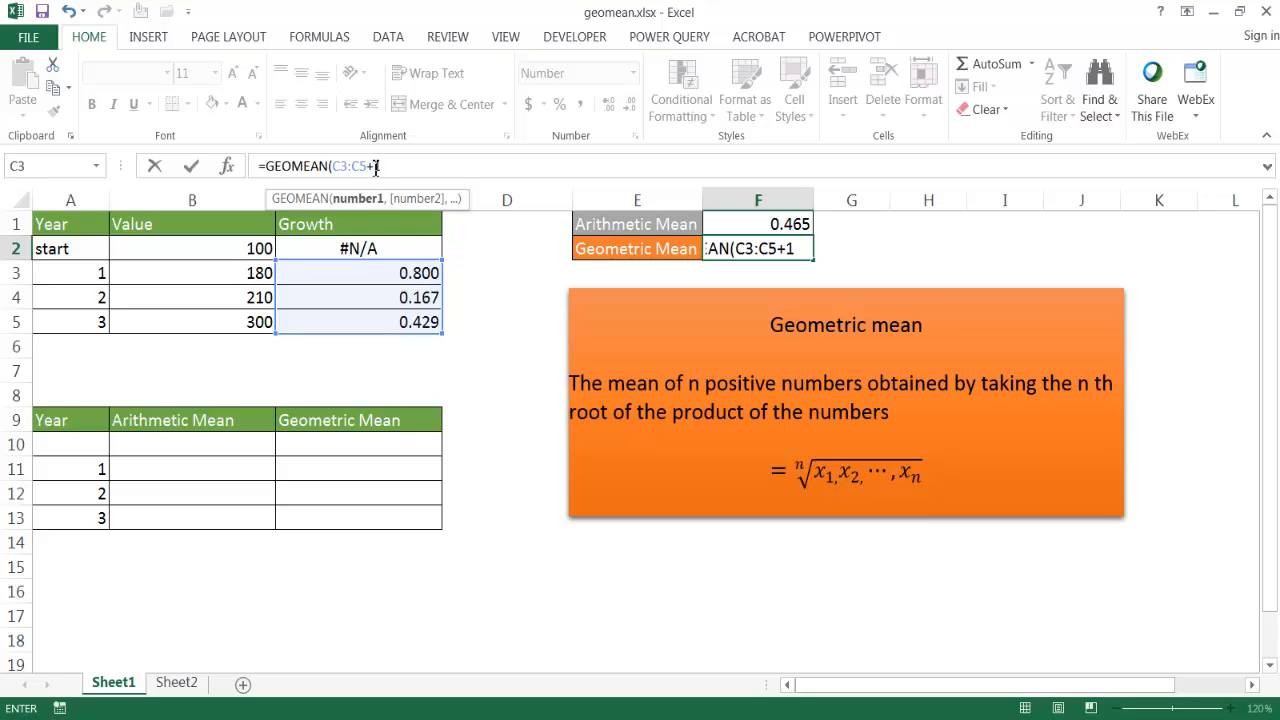
{"action": "left_click_drag", "start_coordinate": [388, 168], "coordinate": [344, 172]}
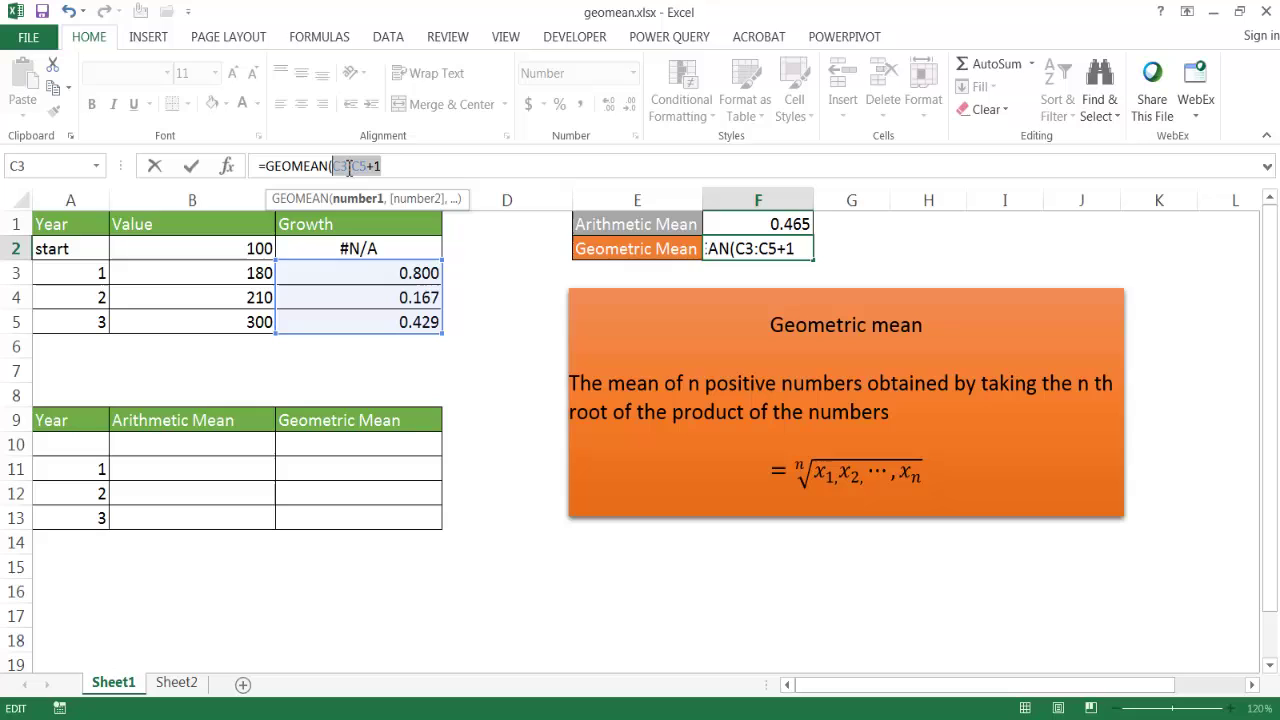
Step: Evaluate the highlighted C3:C5+1 with F9 to see 1.8, 1.167, 1.429, then undo it
{"action": "left_click", "coordinate": [330, 38]}
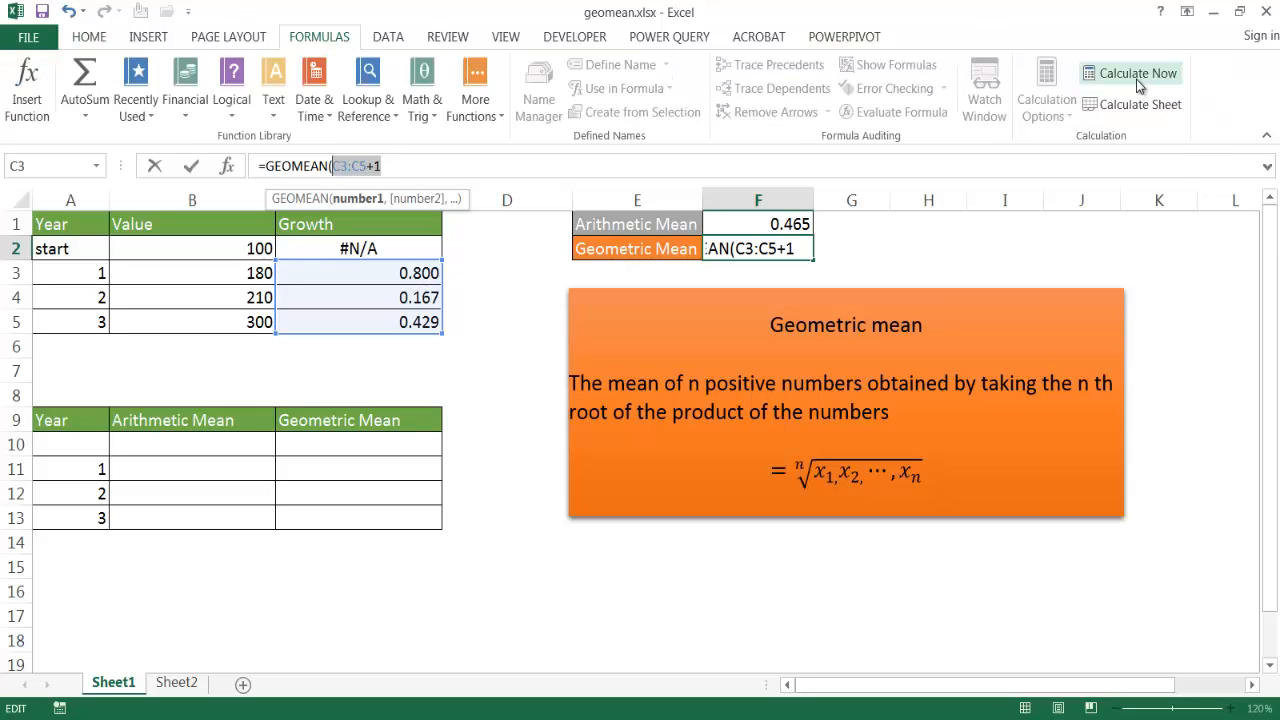
{"action": "key", "text": "F9"}
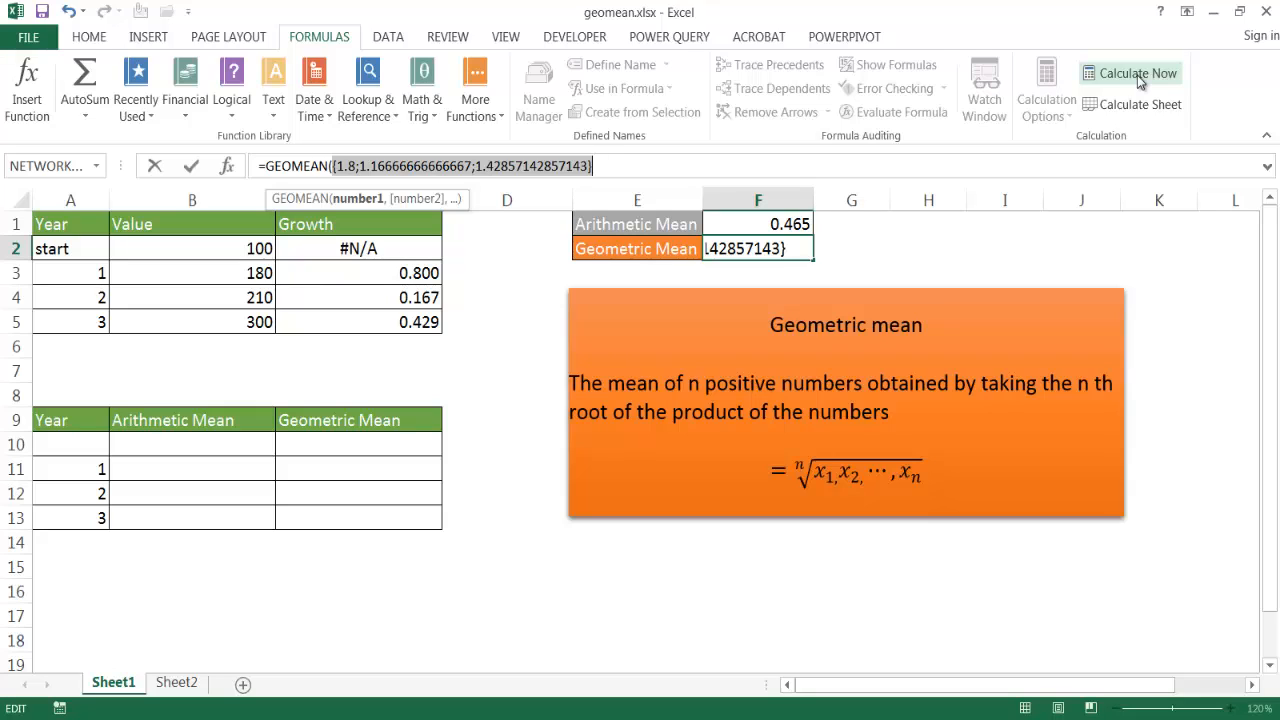
{"action": "key", "text": "ctrl+z"}
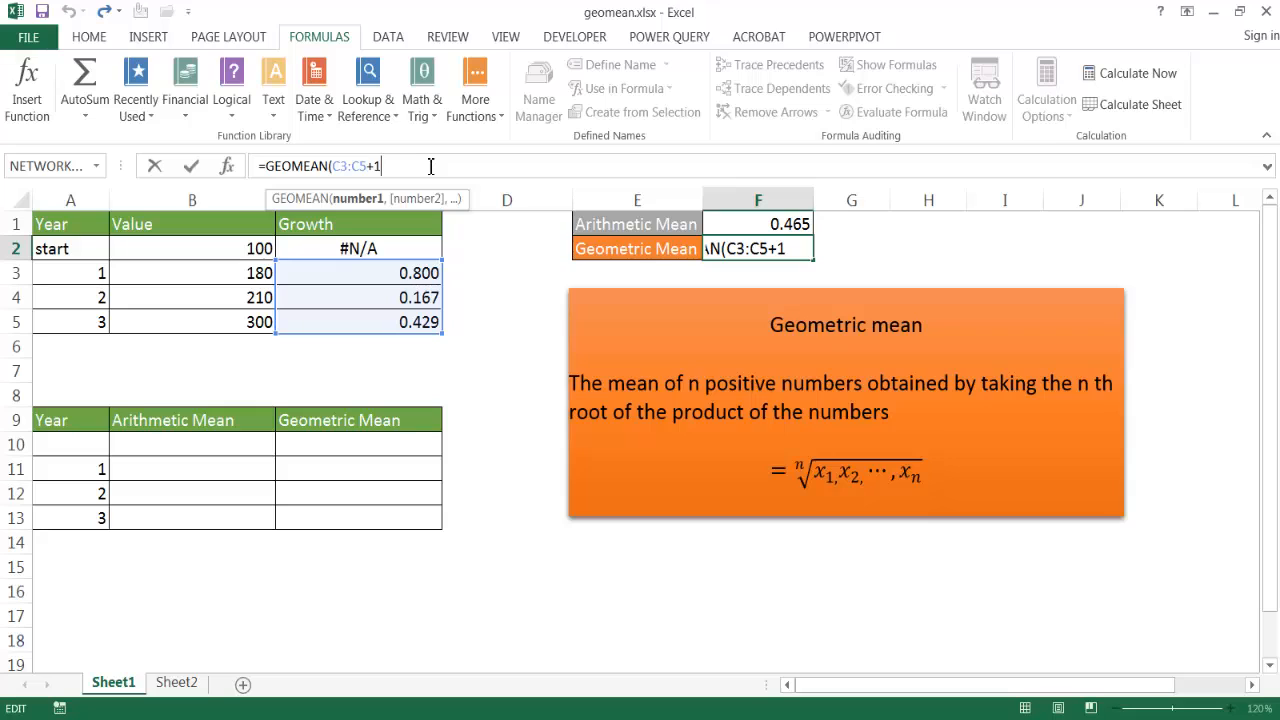
{"action": "type", "text": ","}
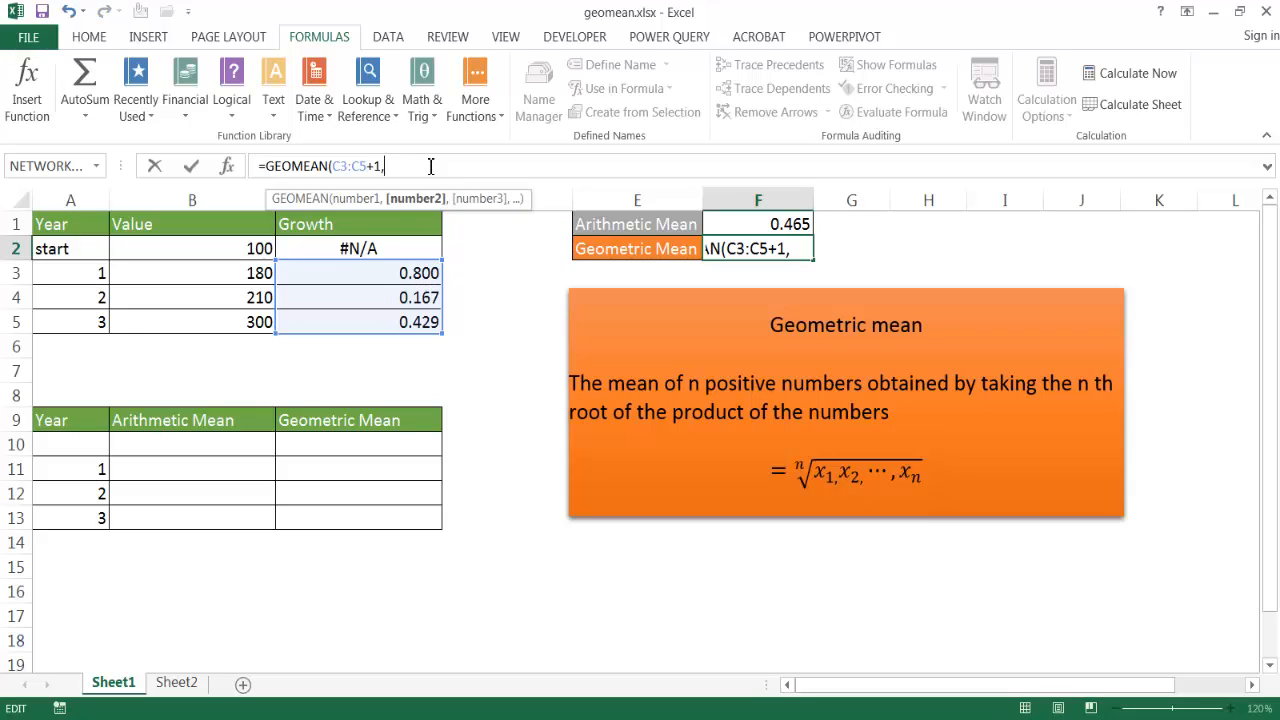
Step: Remove the stray comma so the formula reads =GEOMEAN(C3:C5+1)-1
{"action": "key", "text": "BackSpace"}
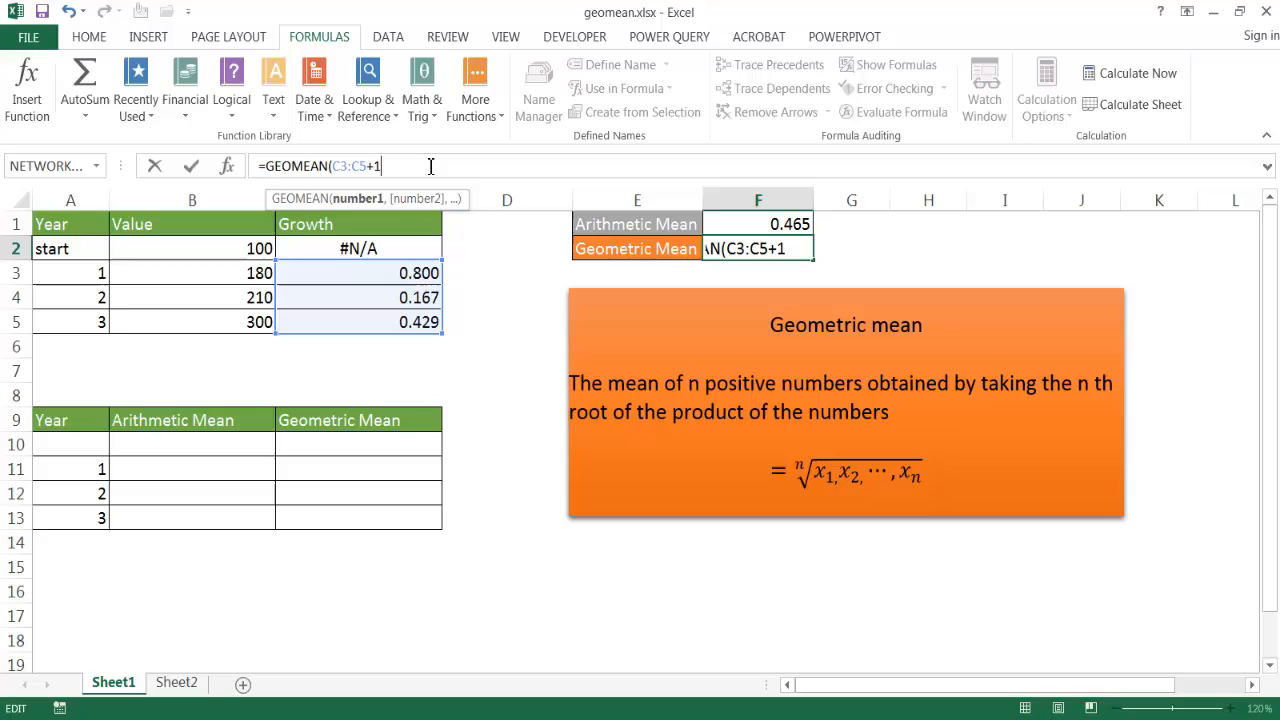
{"action": "type", "text": ")"}
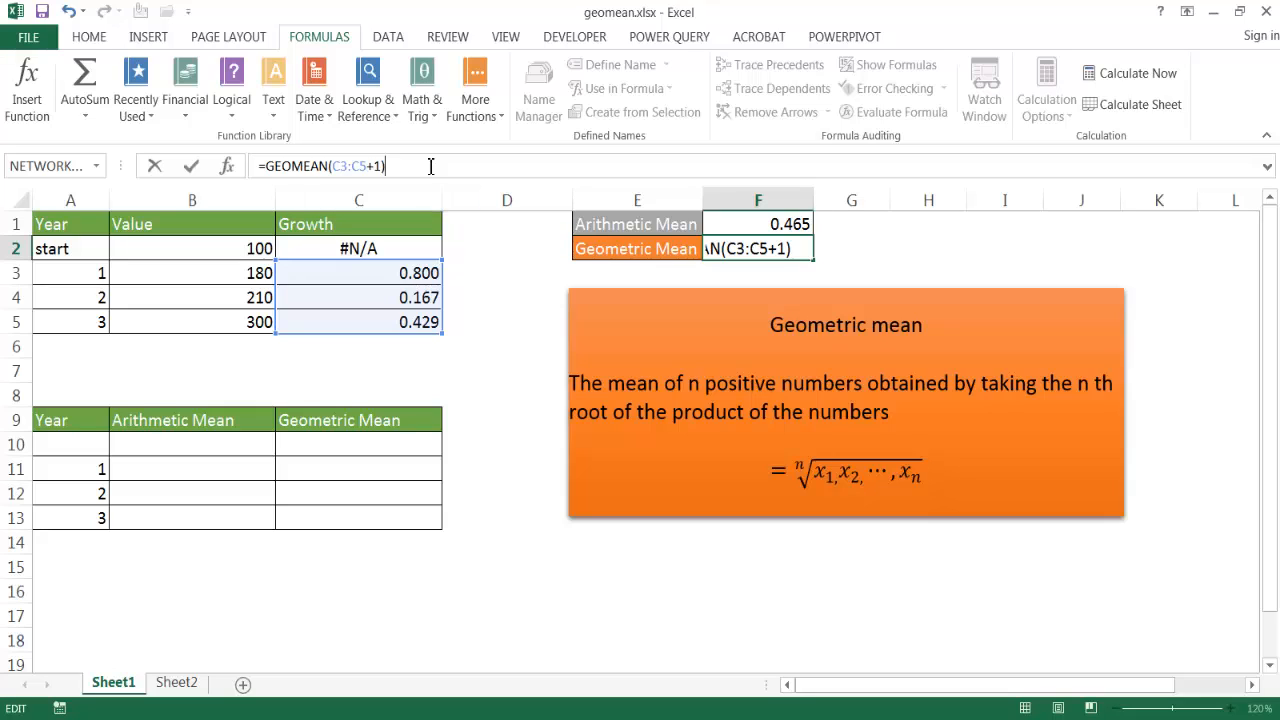
{"action": "type", "text": "-1"}
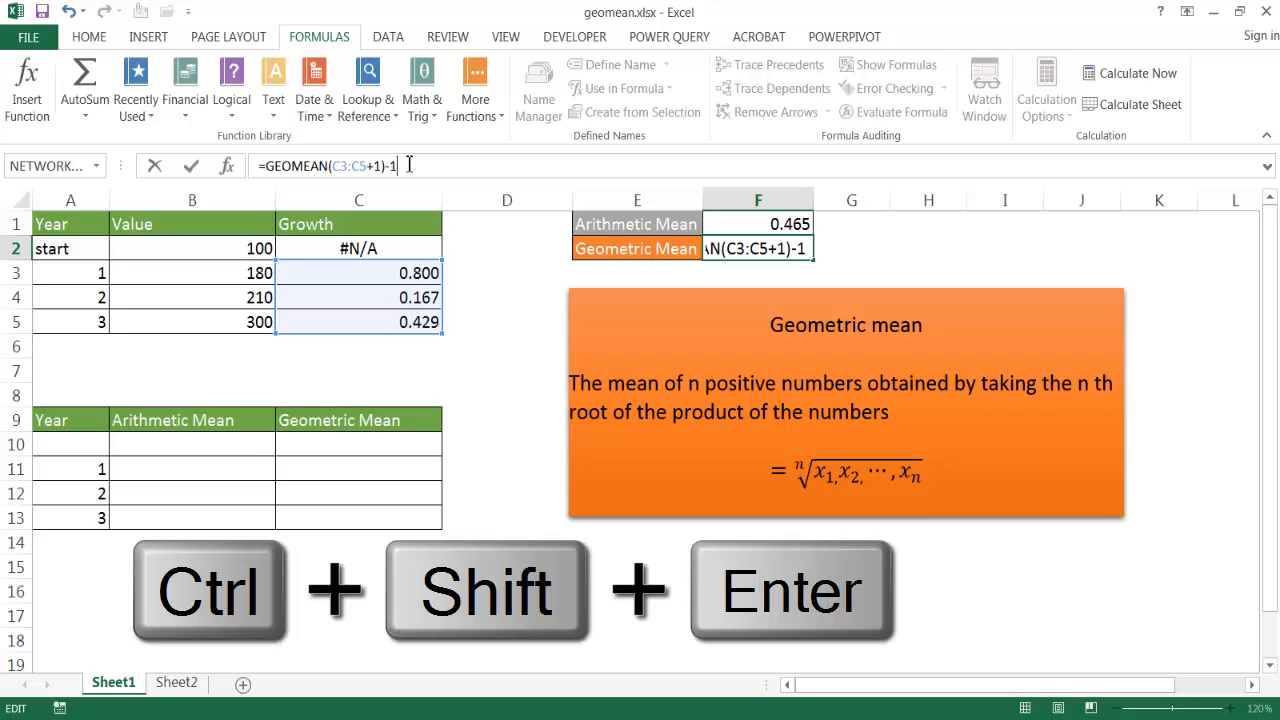
Step: Commit {=GEOMEAN(C3:C5+1)-1} as an array formula and show it as 0.442
{"action": "key", "text": "ctrl+shift+Return"}
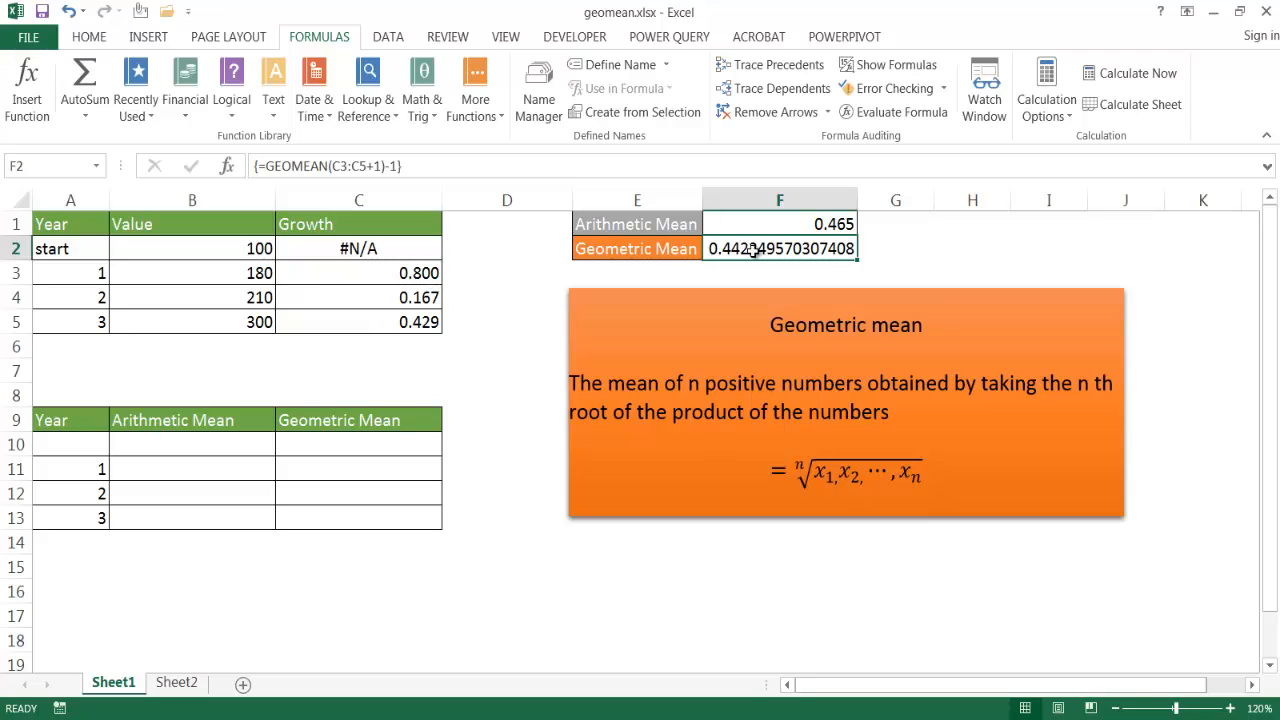
{"action": "left_click", "coordinate": [89, 36]}
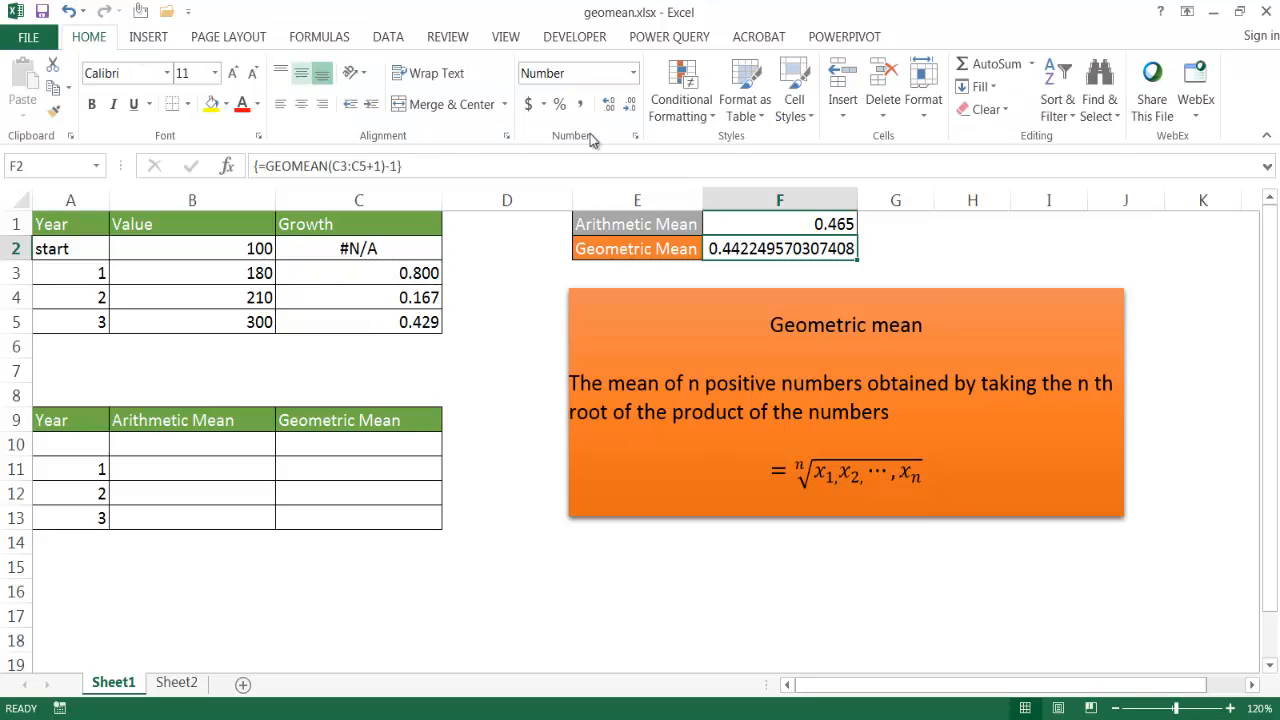
{"action": "left_click", "coordinate": [630, 106]}
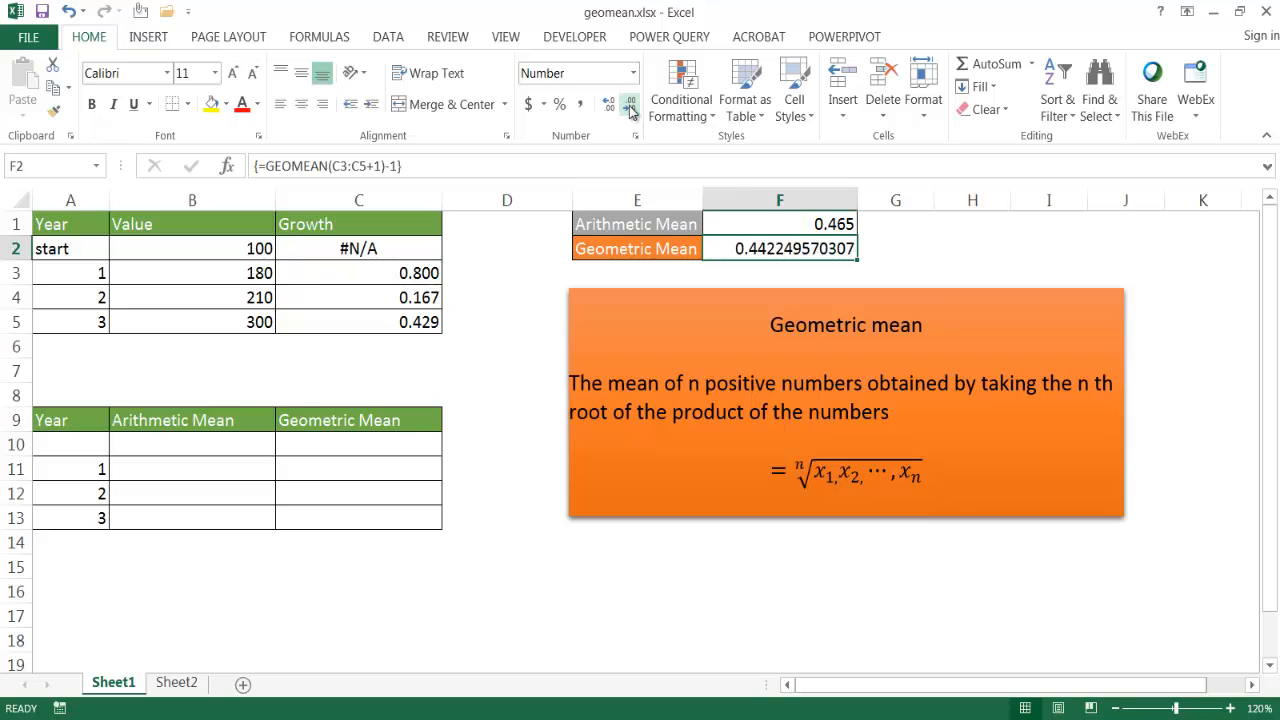
{"action": "left_click", "coordinate": [630, 106]}
{"action": "left_click", "coordinate": [630, 106]}
{"action": "left_click", "coordinate": [630, 106]}
{"action": "left_click", "coordinate": [630, 106]}
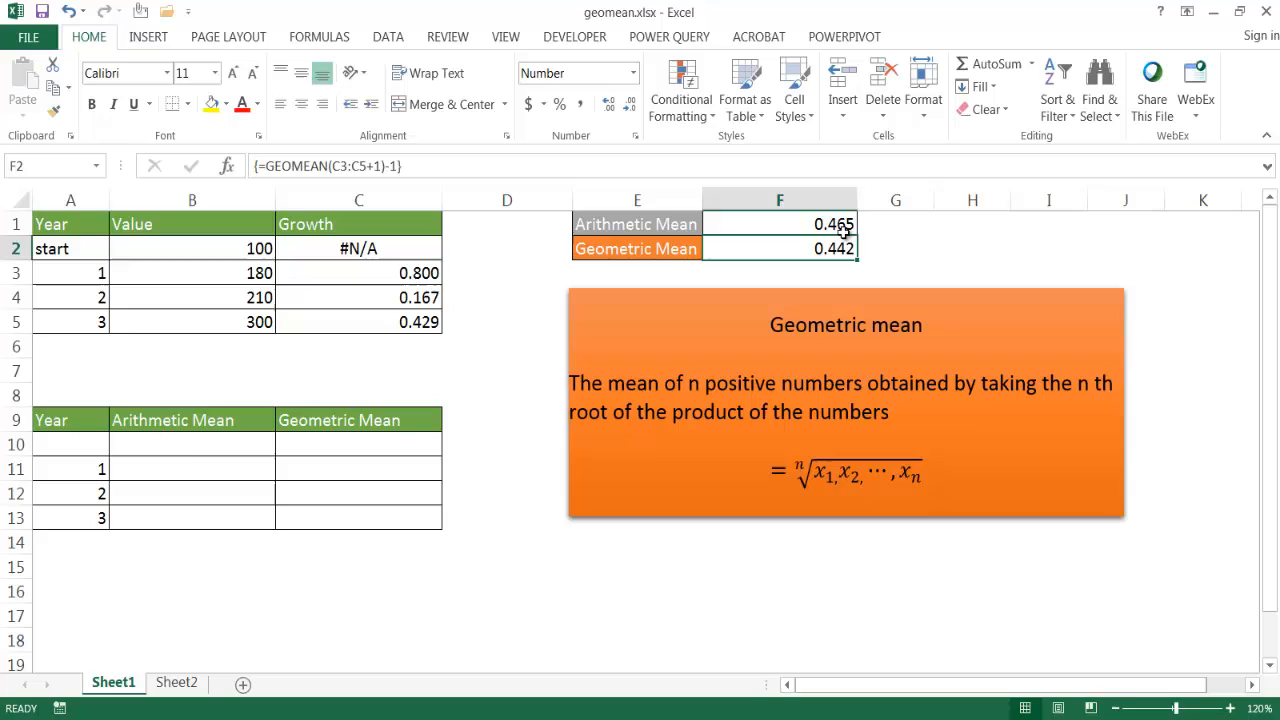
Step: Project year 1 as =B2*(1+F1) in the Arithmetic Mean column, giving 146.51
{"action": "left_click", "coordinate": [181, 475]}
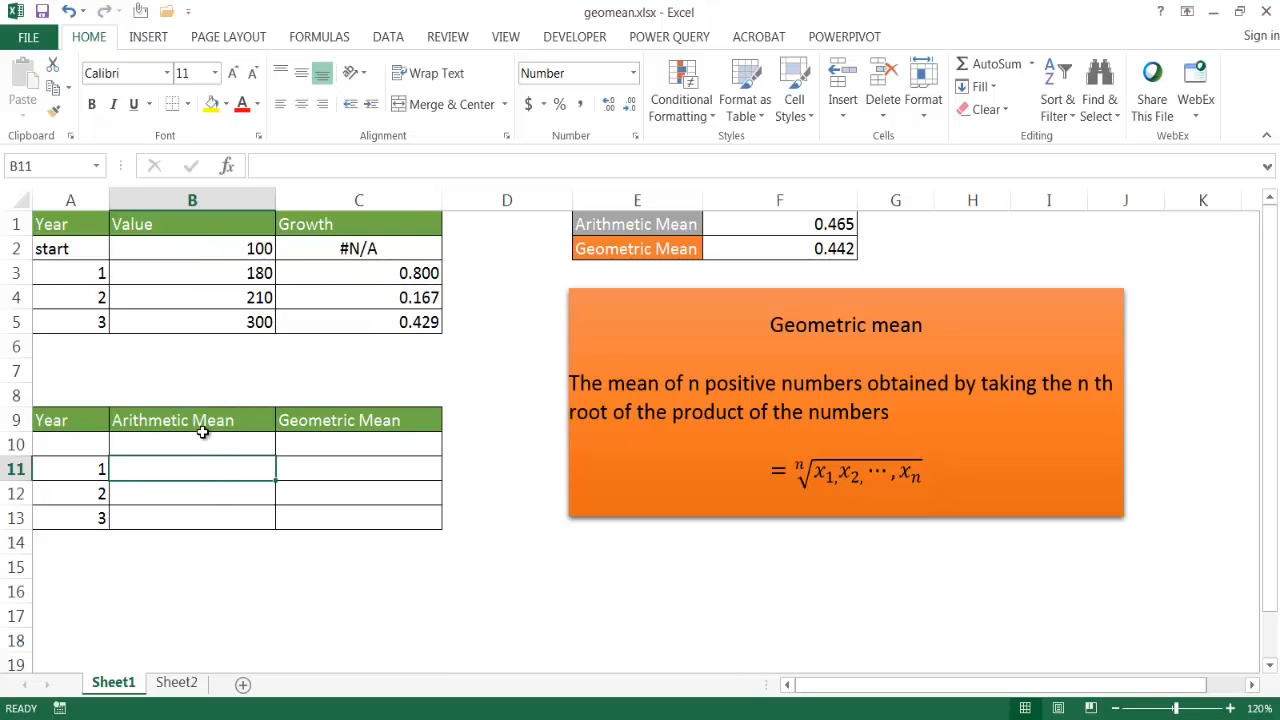
{"action": "type", "text": "="}
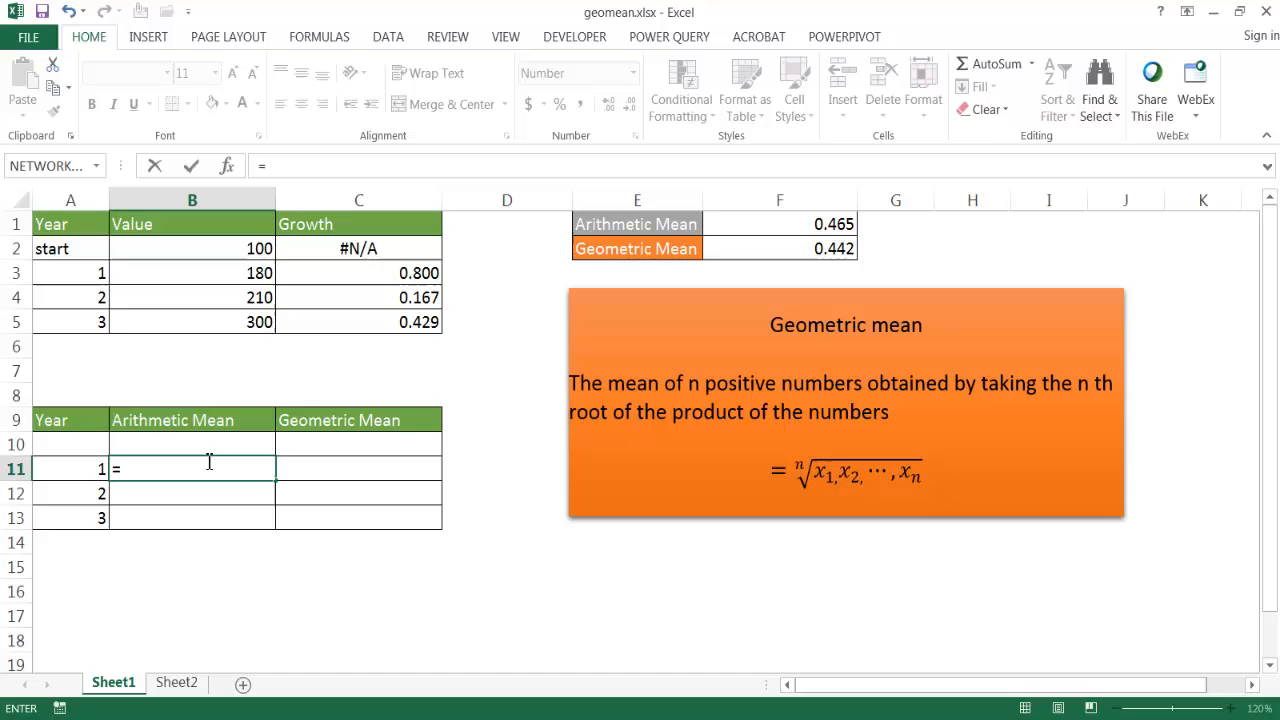
{"action": "left_click", "coordinate": [255, 249]}
{"action": "type", "text": "*"}
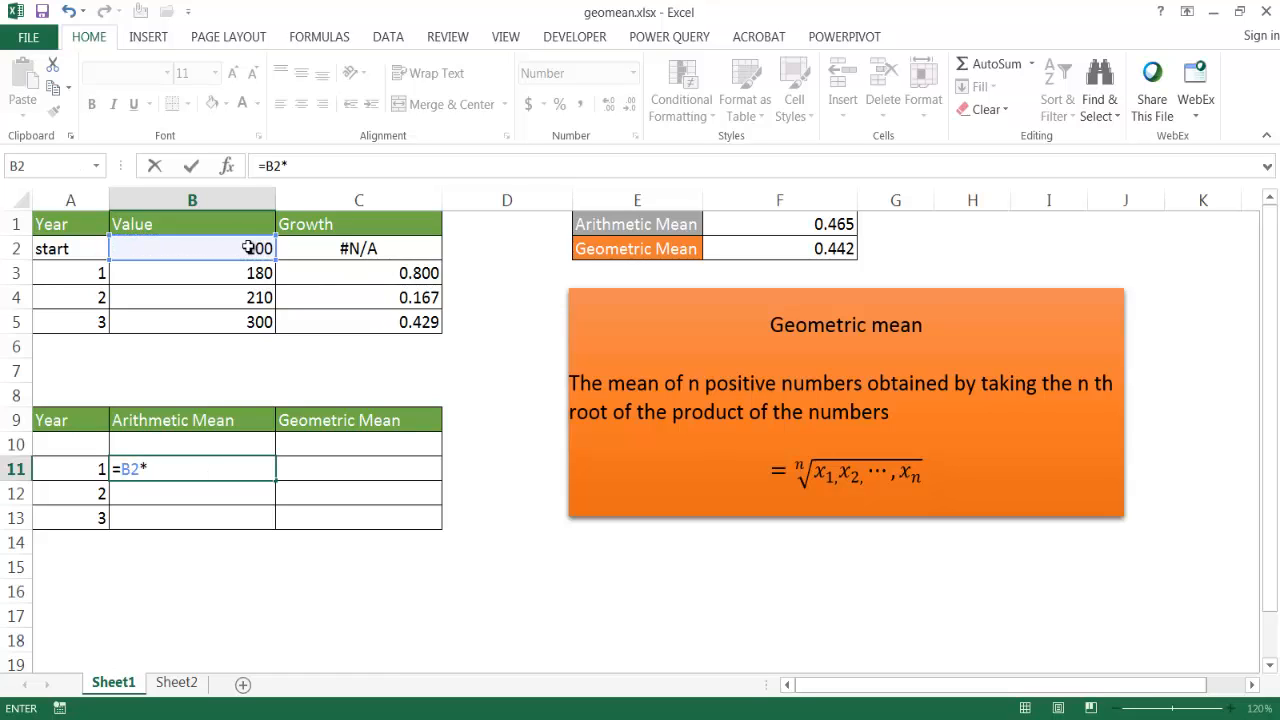
{"action": "type", "text": "("}
{"action": "type", "text": "1+"}
{"action": "left_click", "coordinate": [802, 220]}
{"action": "type", "text": ")"}
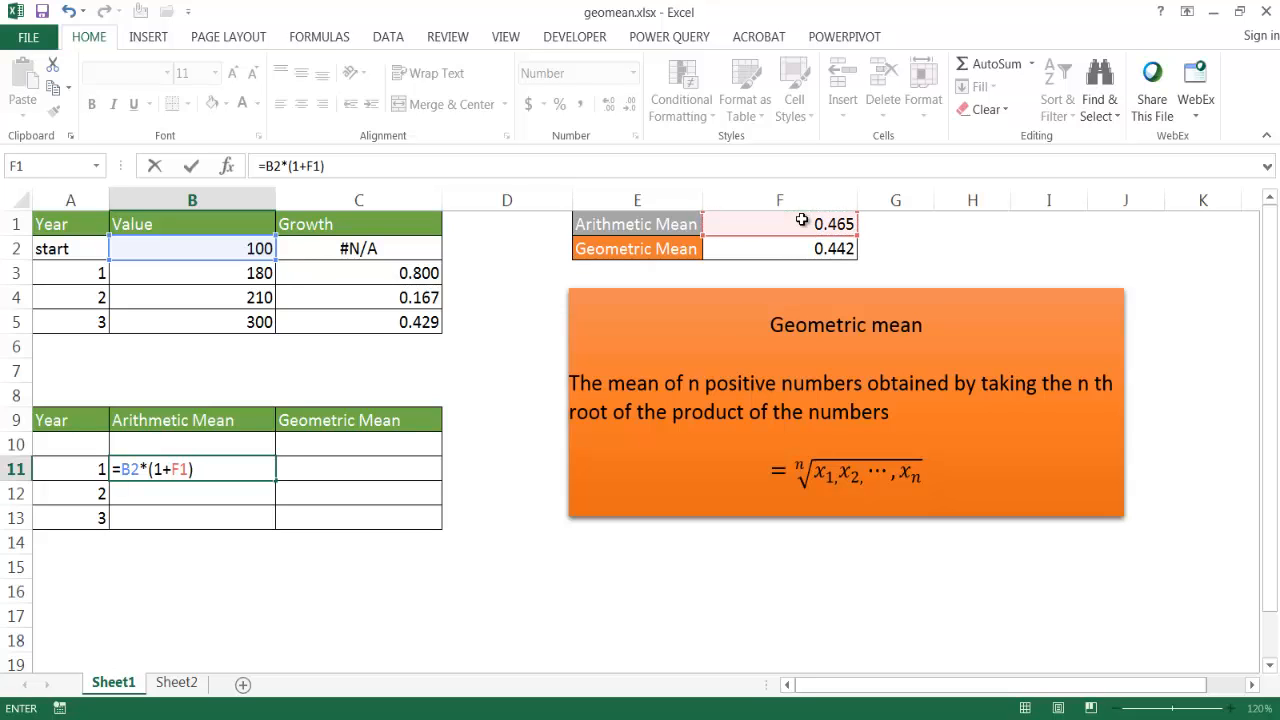
{"action": "key", "text": "Return"}
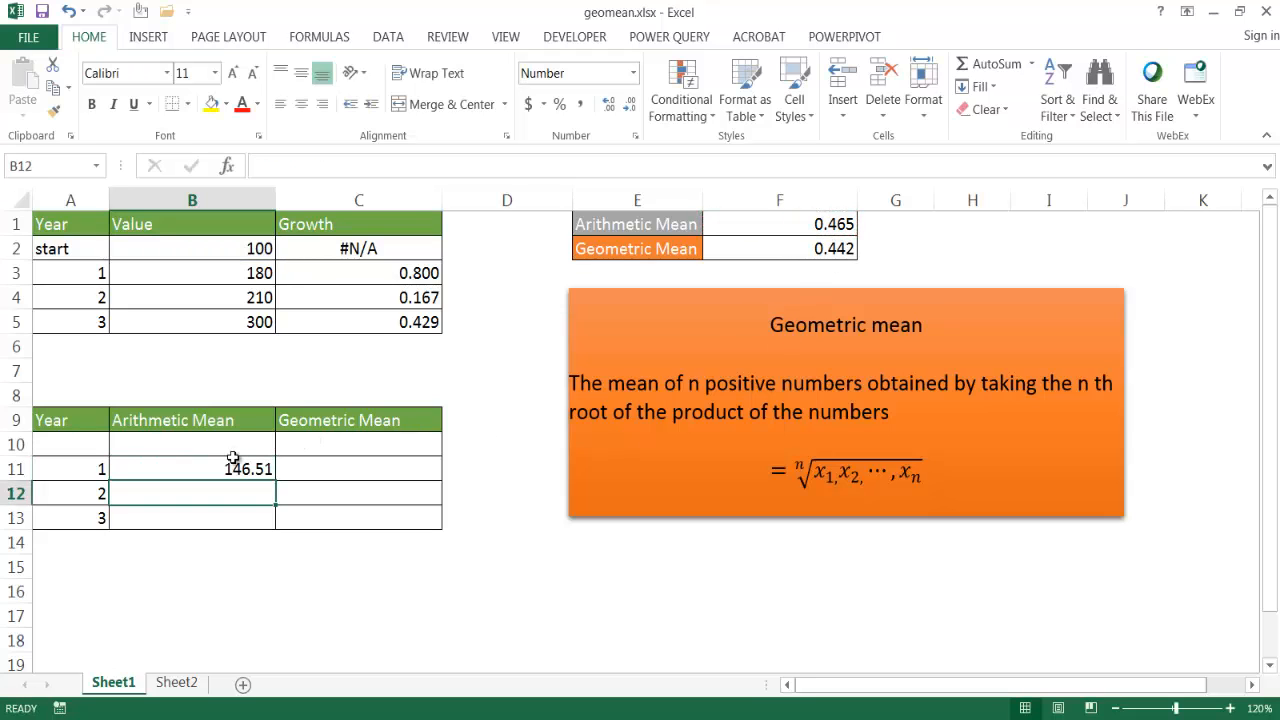
Step: Project years 2 and 3 from the prior value times (1+F1), giving 214.65 and 314.47
{"action": "left_click", "coordinate": [230, 466]}
{"action": "left_click", "coordinate": [232, 492]}
{"action": "type", "text": "="}
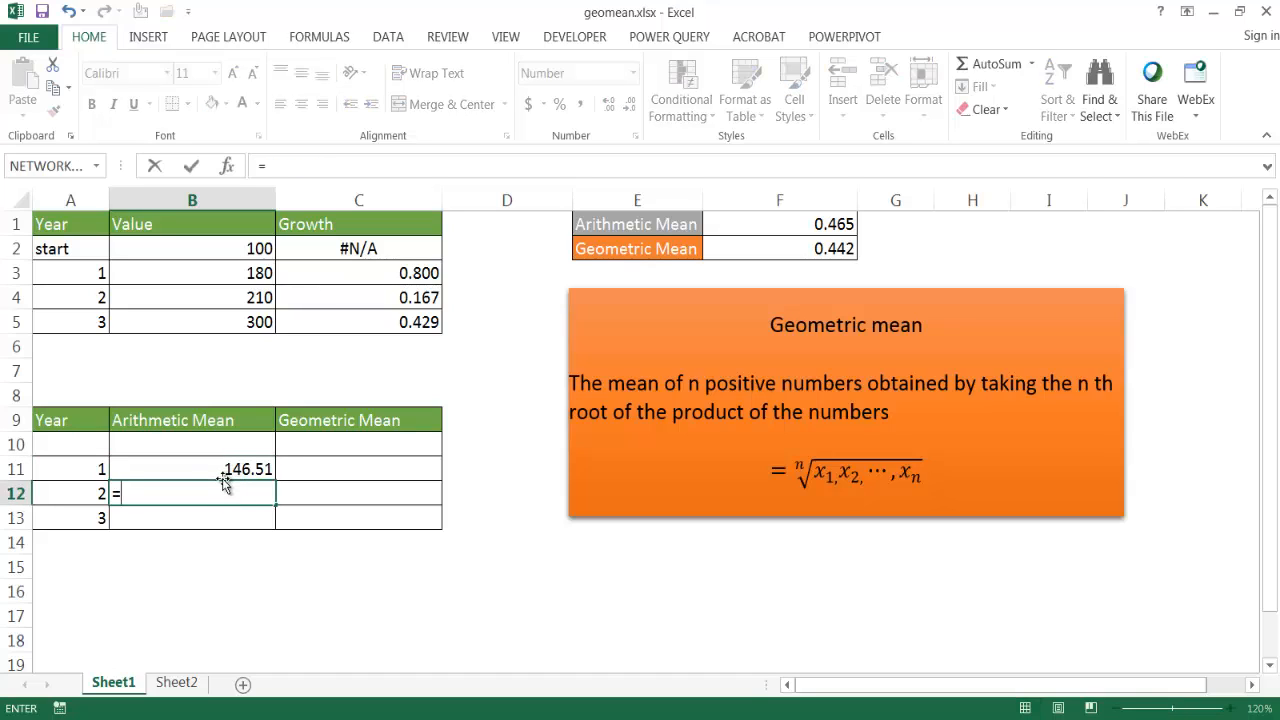
{"action": "left_click", "coordinate": [243, 469]}
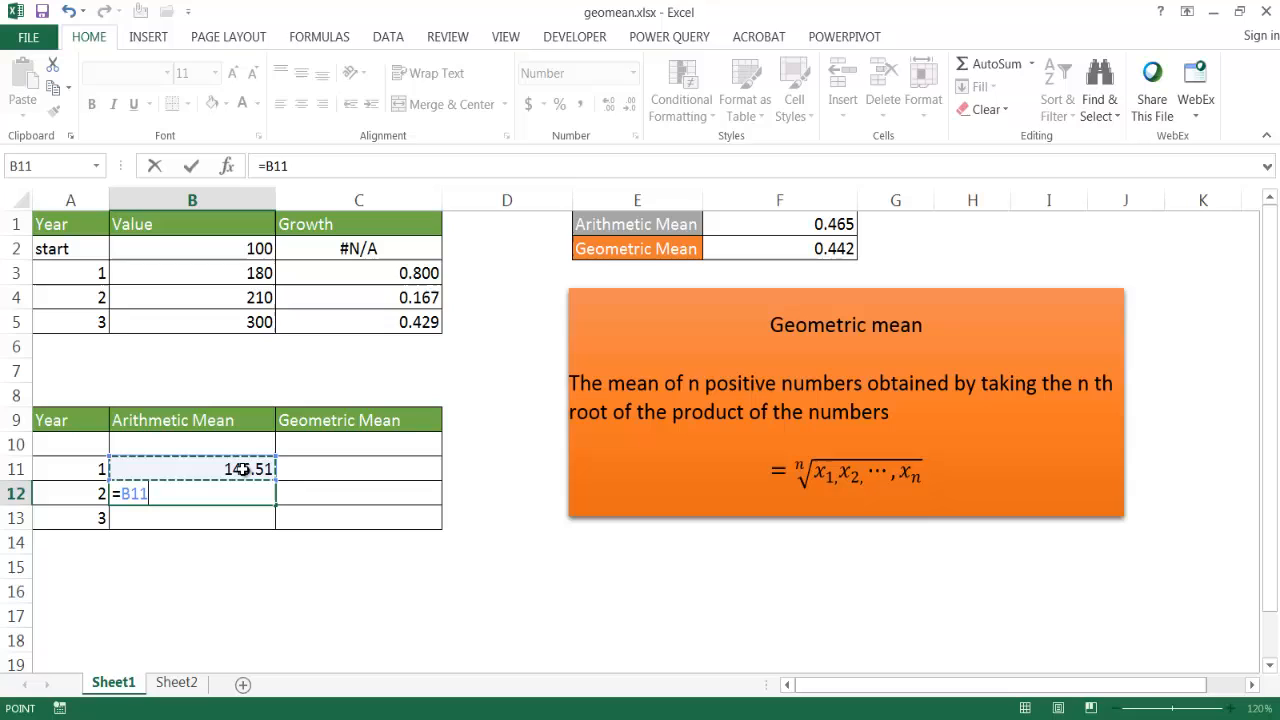
{"action": "type", "text": "*"}
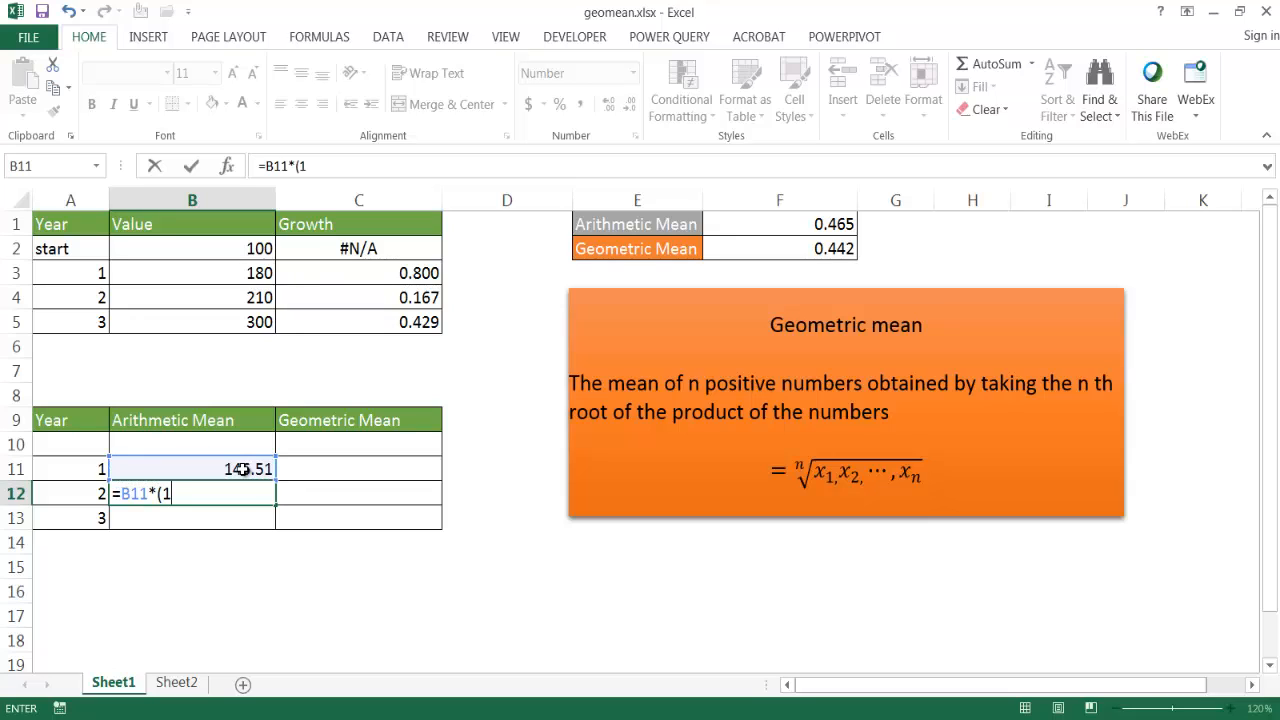
{"action": "left_click", "coordinate": [818, 224]}
{"action": "type", "text": ")"}
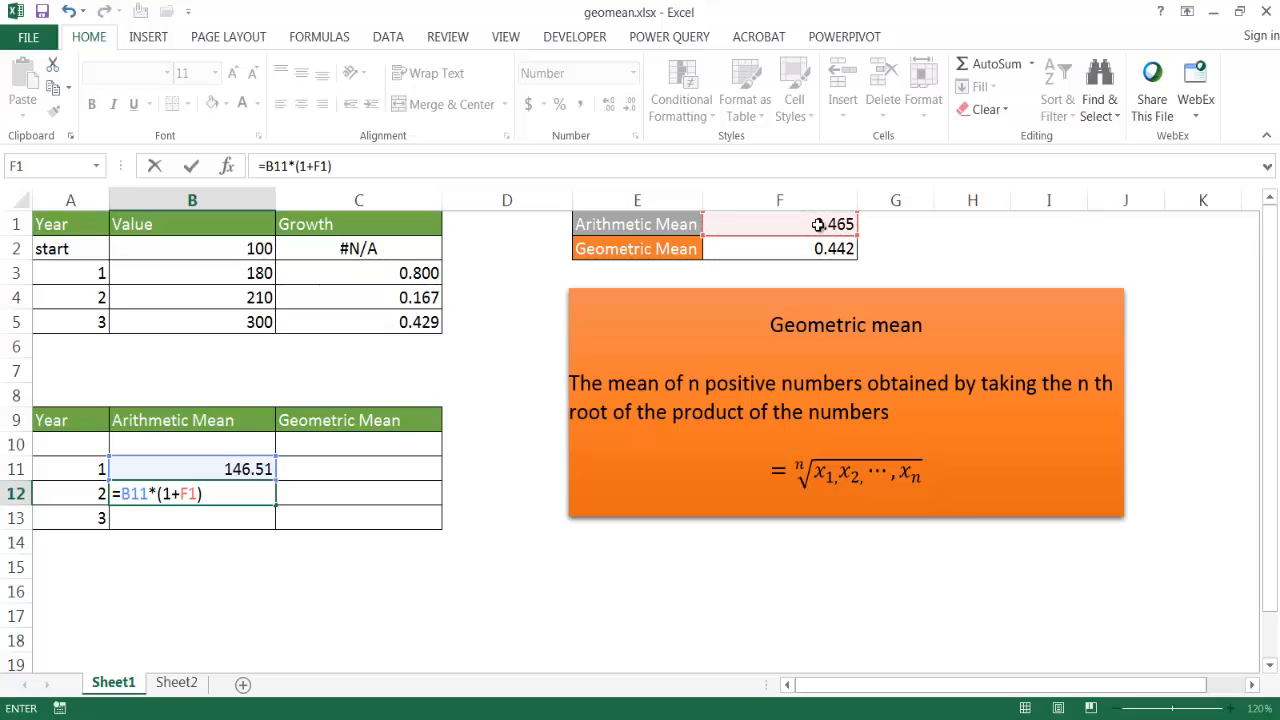
{"action": "key", "text": "Return"}
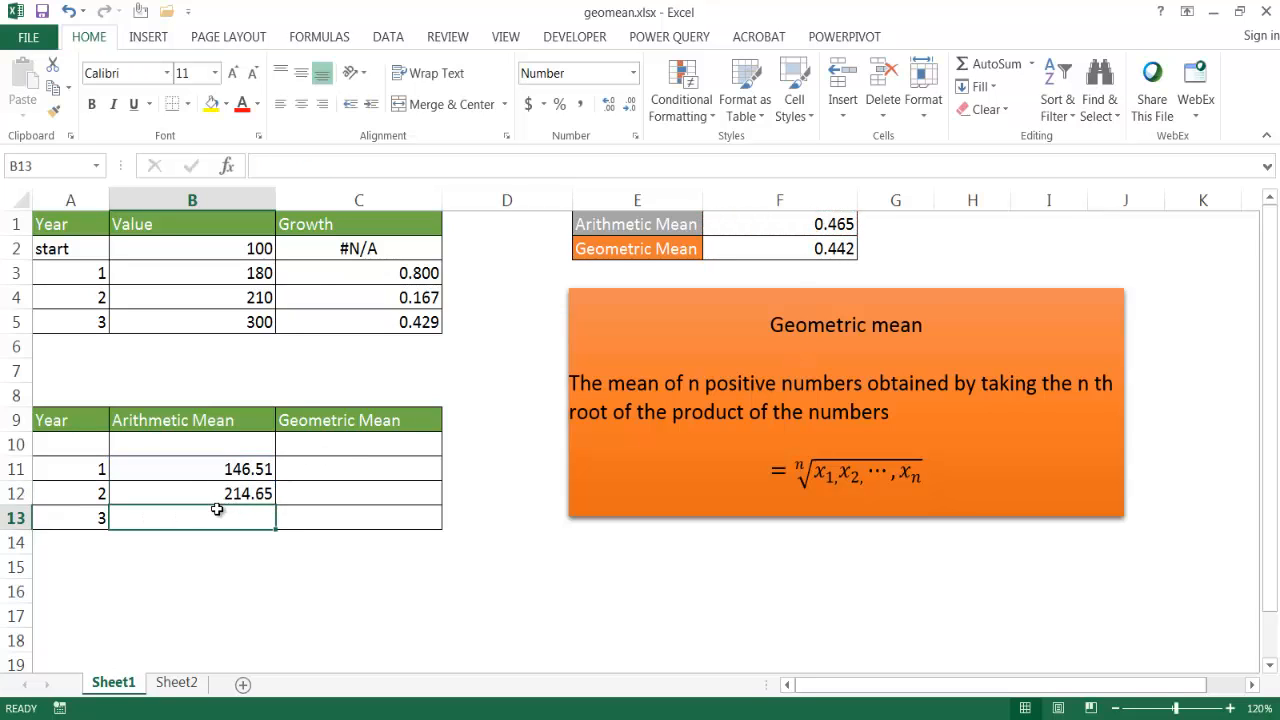
{"action": "type", "text": "="}
{"action": "left_click", "coordinate": [244, 493]}
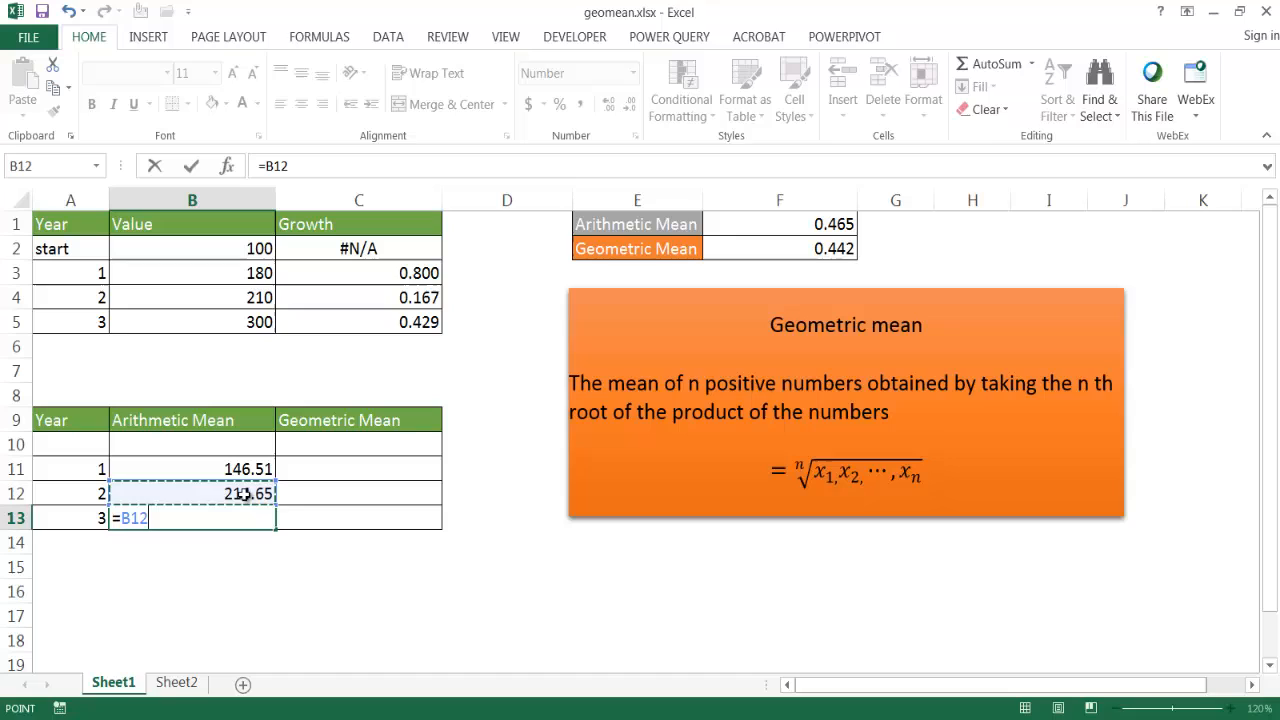
{"action": "type", "text": "*"}
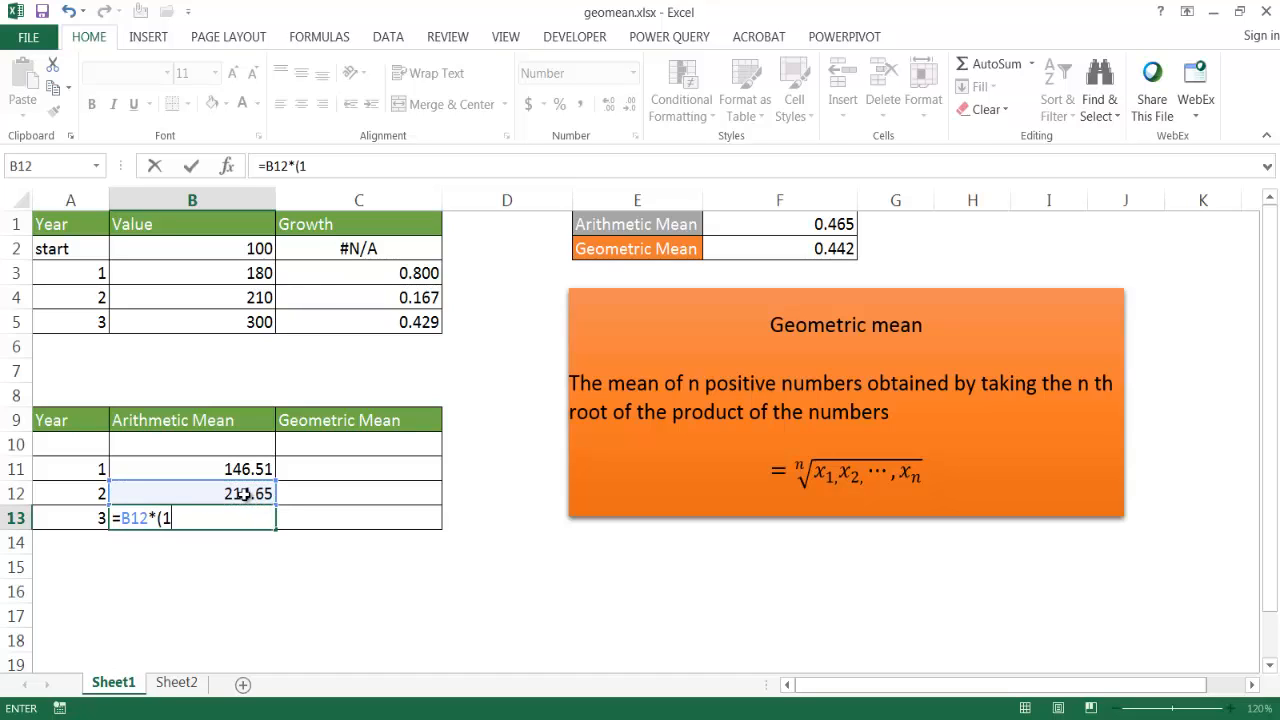
{"action": "type", "text": "+F1"}
{"action": "left_click", "coordinate": [758, 224]}
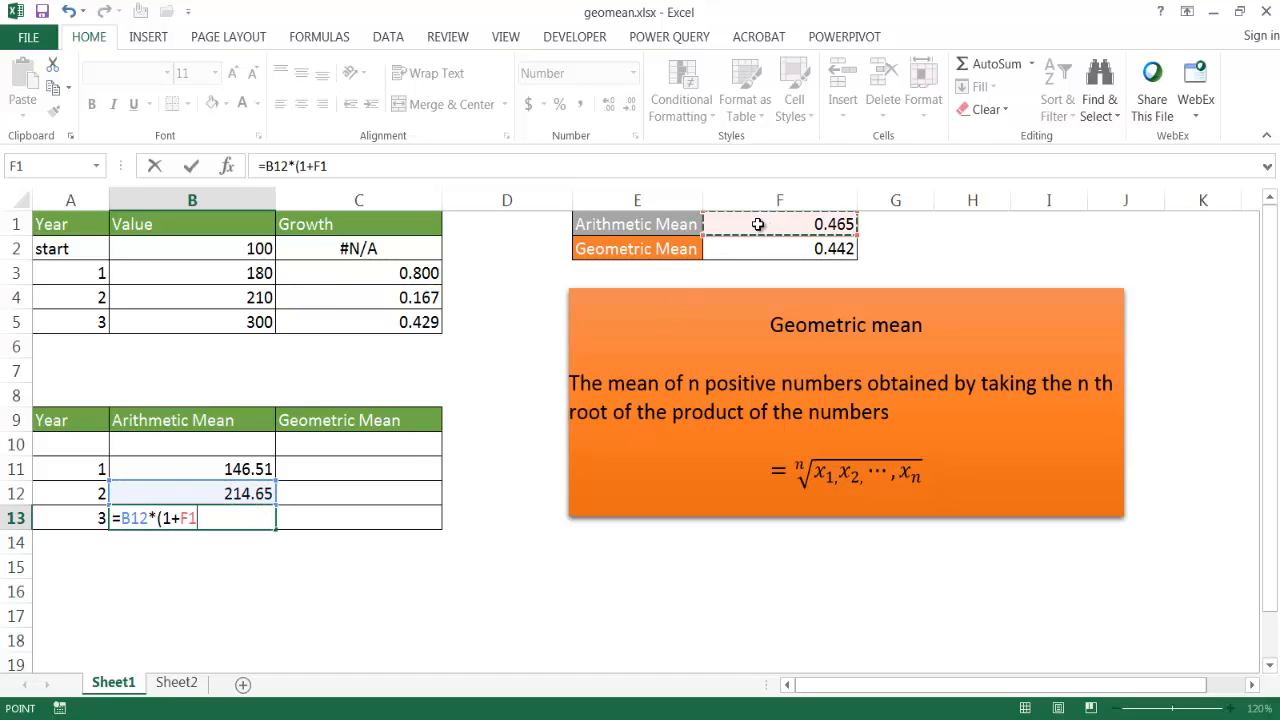
{"action": "type", "text": ")"}
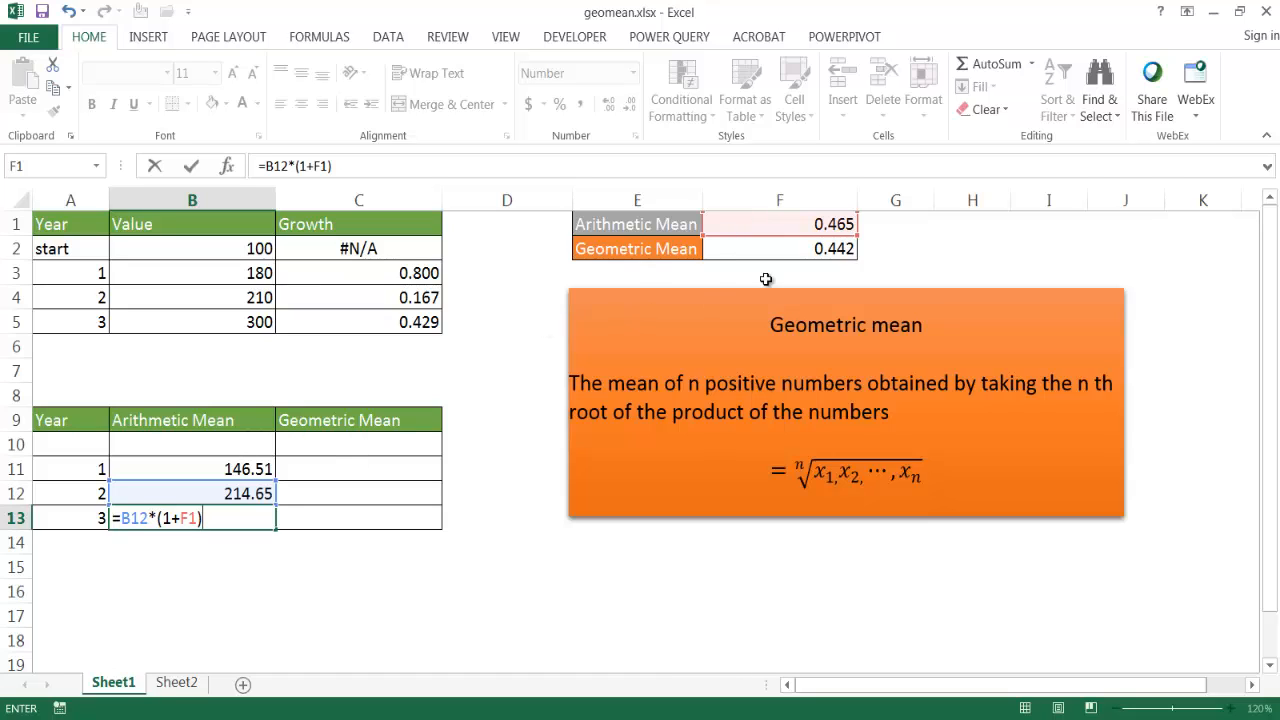
{"action": "key", "text": "Return"}
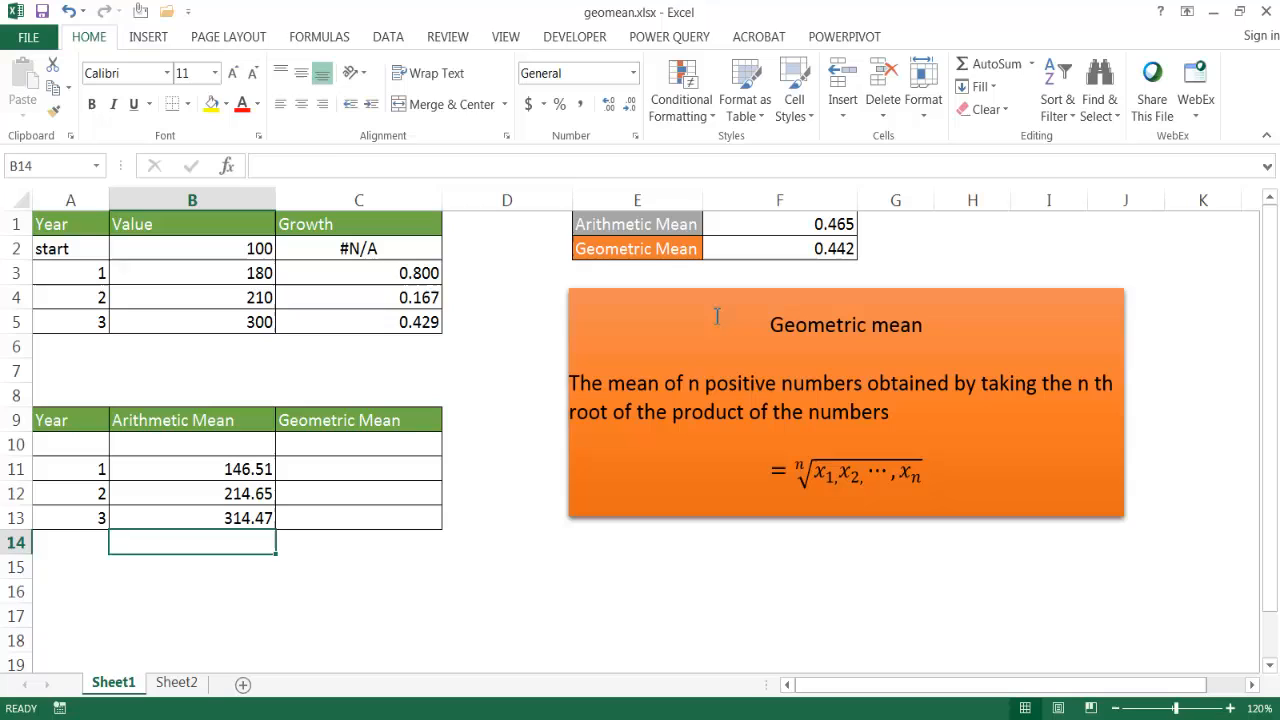
{"action": "key", "text": "Up"}
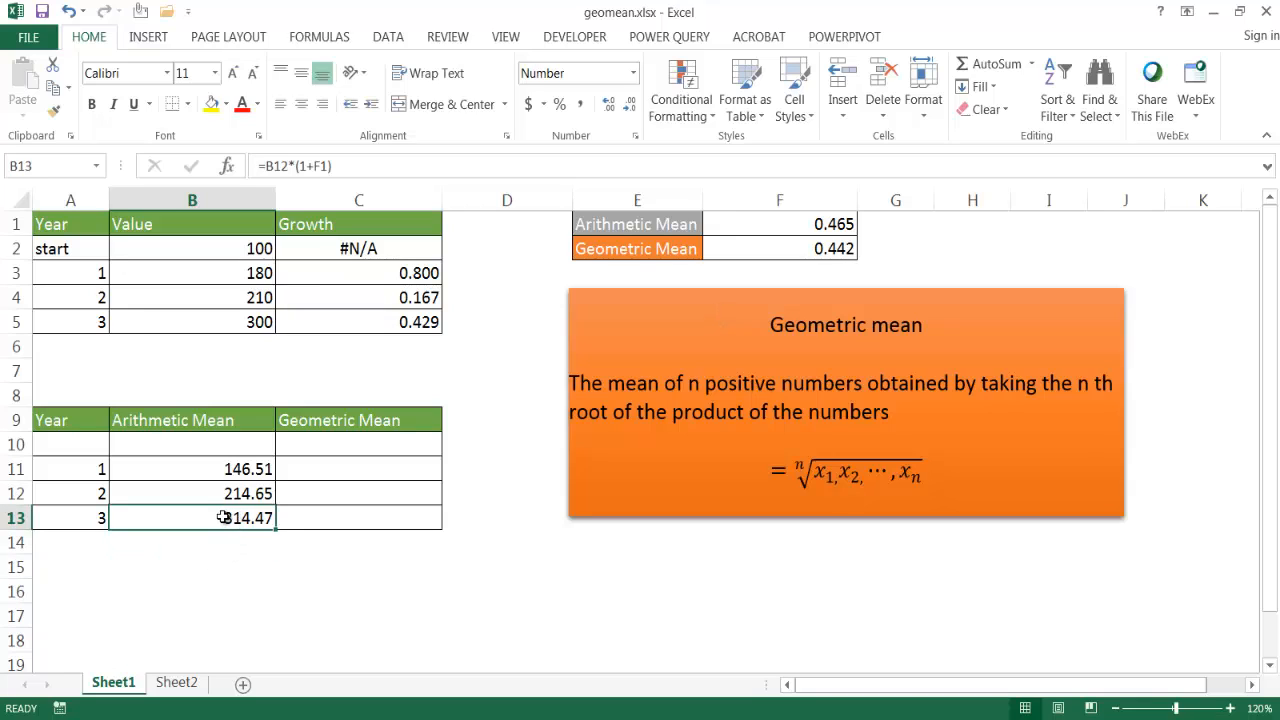
Step: Project years 1 and 2 in the Geometric Mean column using (1+F2), giving 144.22 and 208.01
{"action": "left_click", "coordinate": [322, 463]}
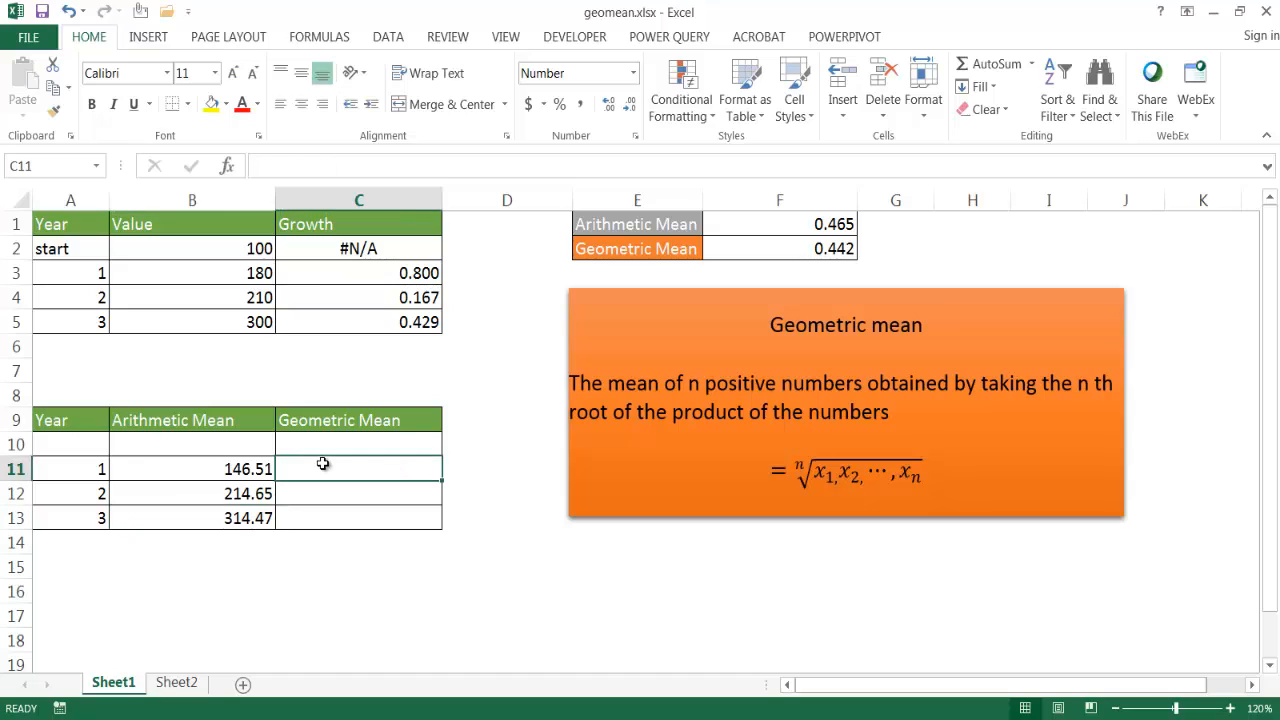
{"action": "type", "text": "="}
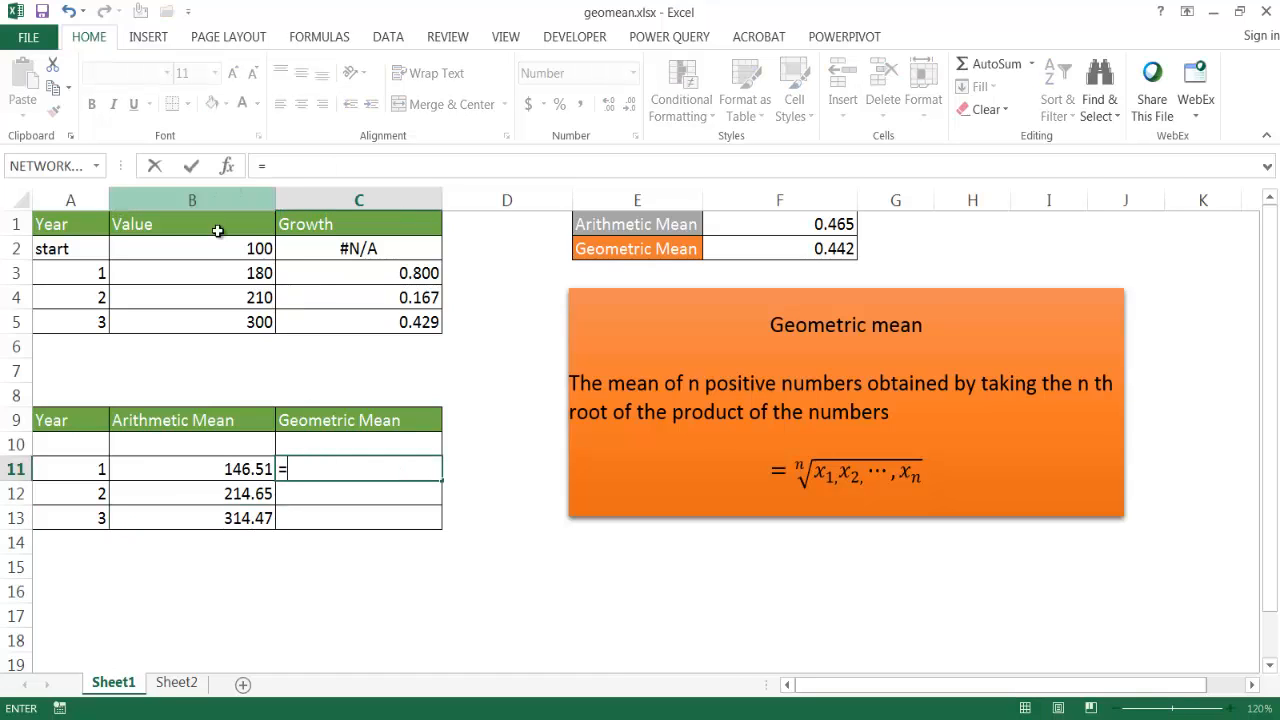
{"action": "left_click", "coordinate": [223, 249]}
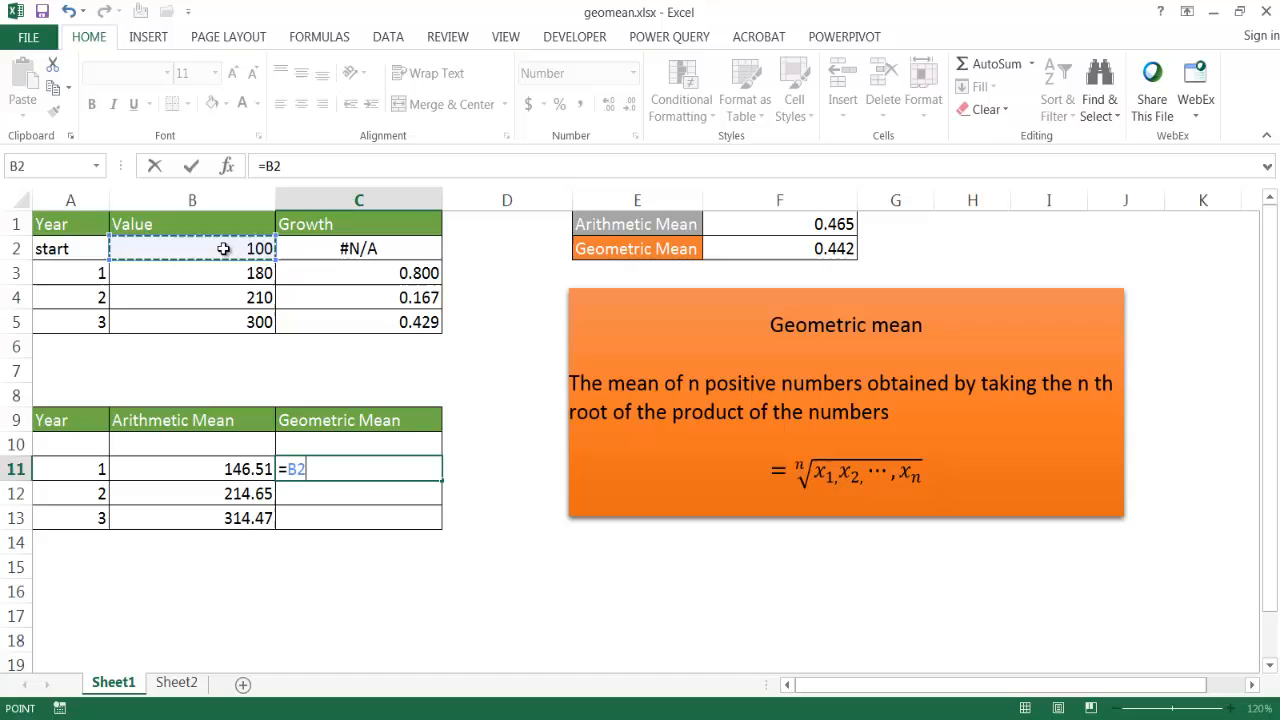
{"action": "type", "text": "*"}
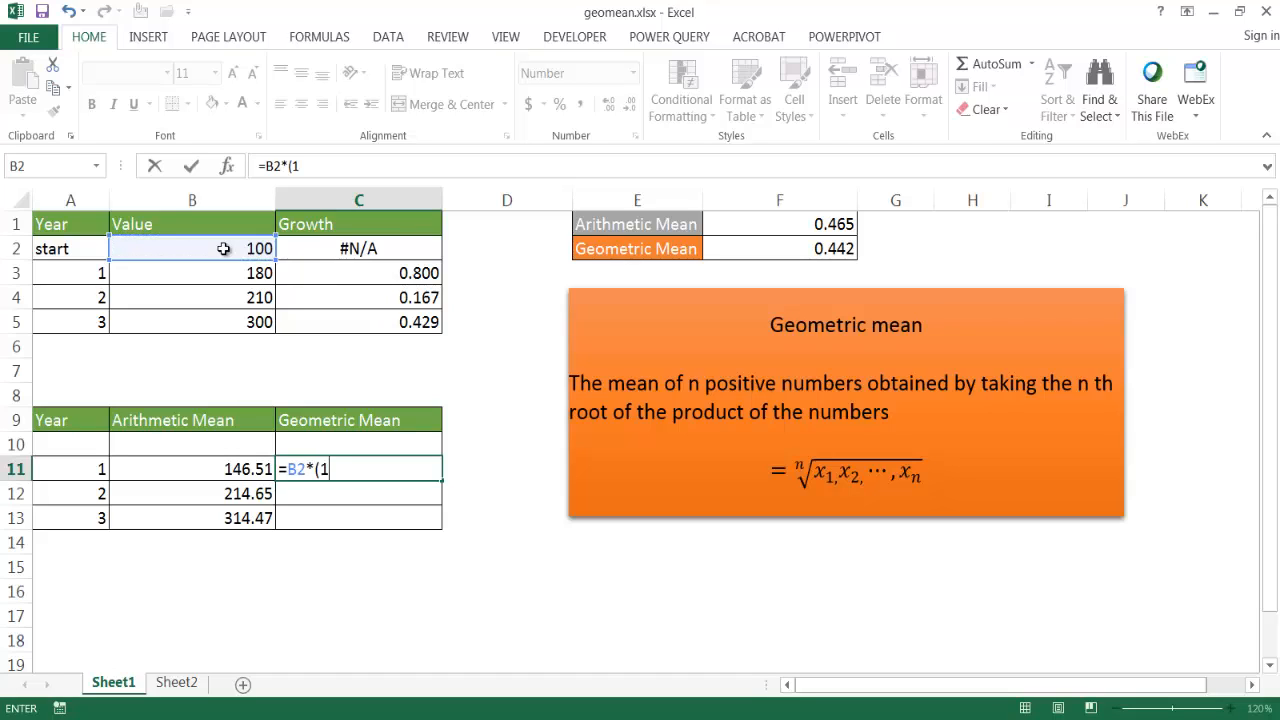
{"action": "type", "text": "+F2"}
{"action": "left_click", "coordinate": [795, 247]}
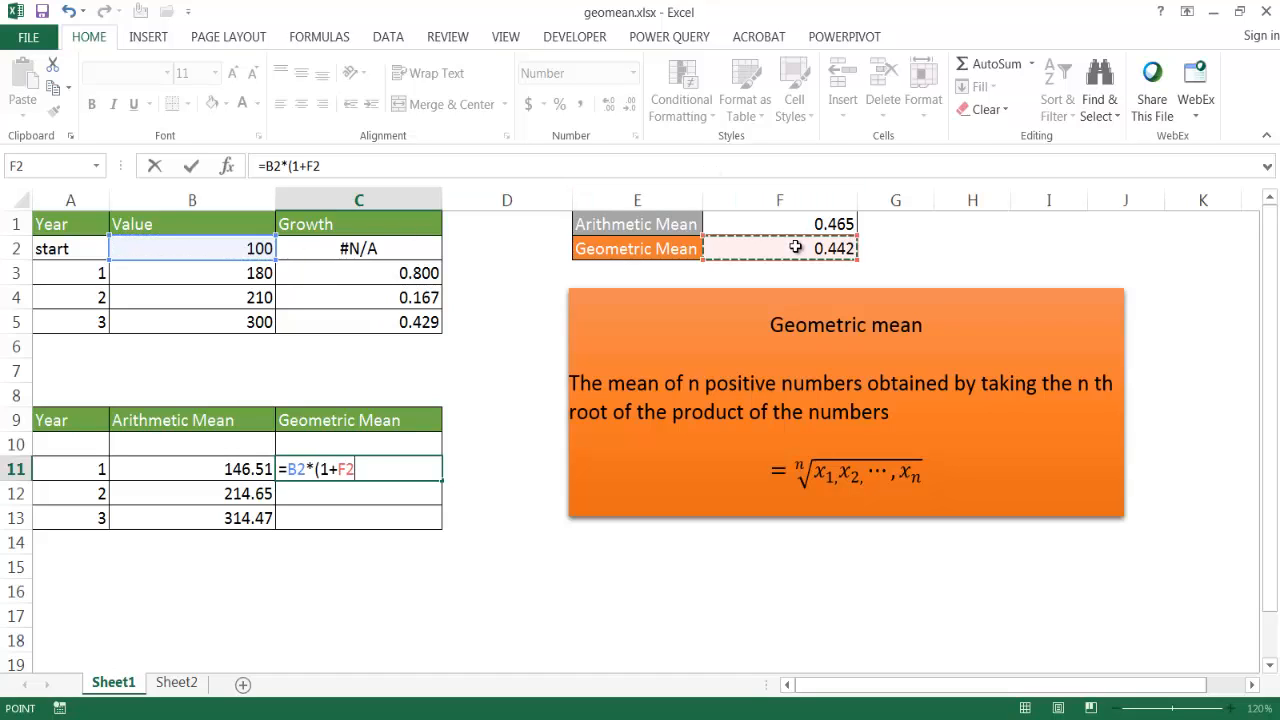
{"action": "type", "text": ")"}
{"action": "key", "text": "Return"}
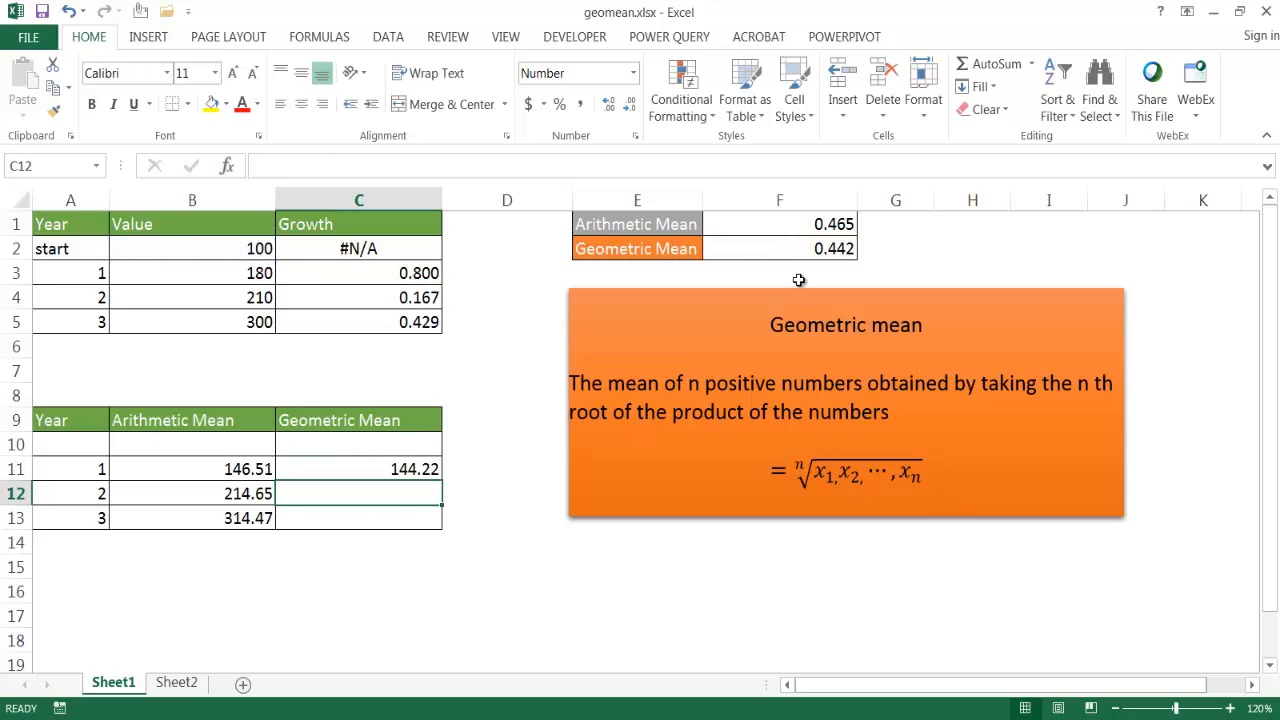
{"action": "type", "text": "="}
{"action": "left_click", "coordinate": [395, 468]}
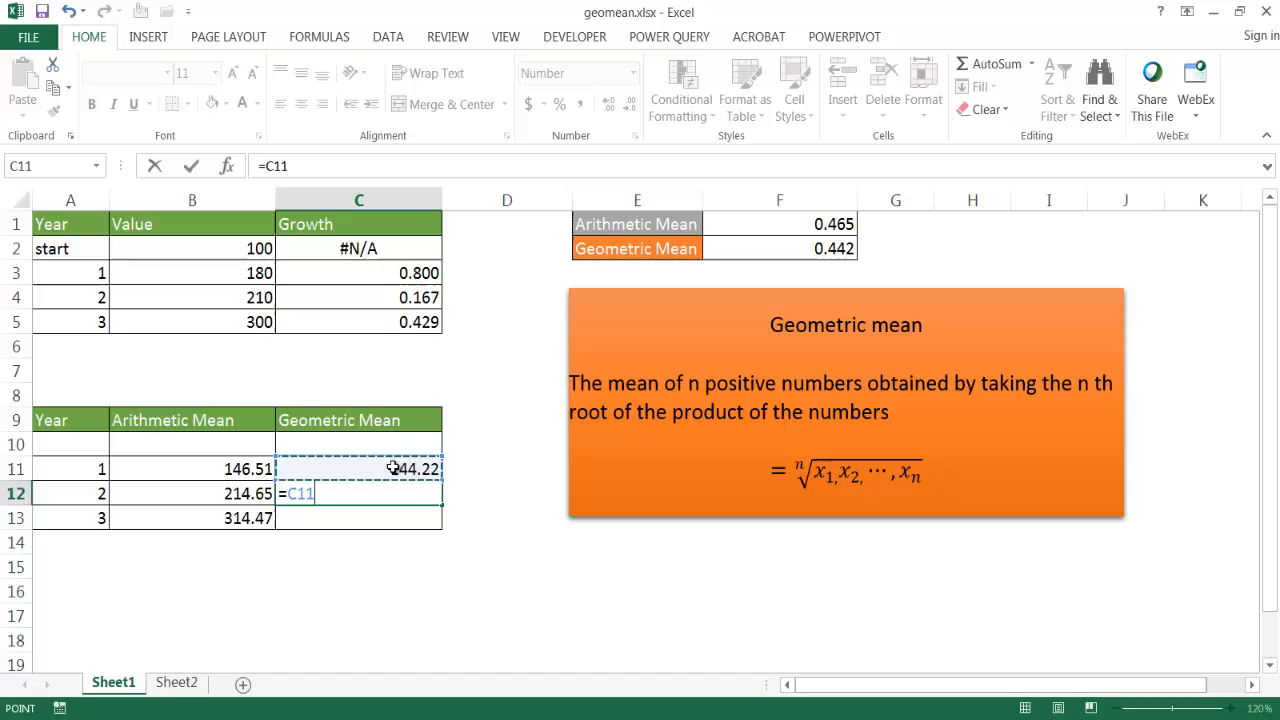
{"action": "type", "text": "*(1+"}
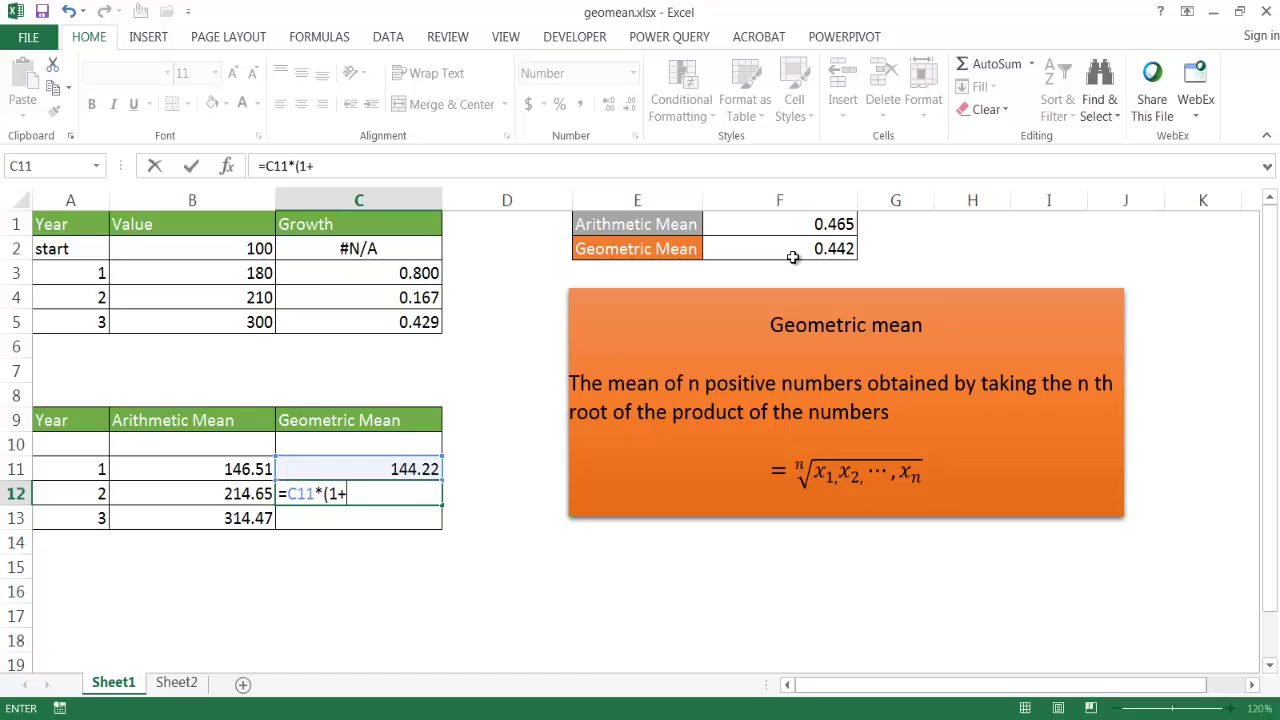
{"action": "type", "text": "+F2"}
{"action": "left_click", "coordinate": [795, 248]}
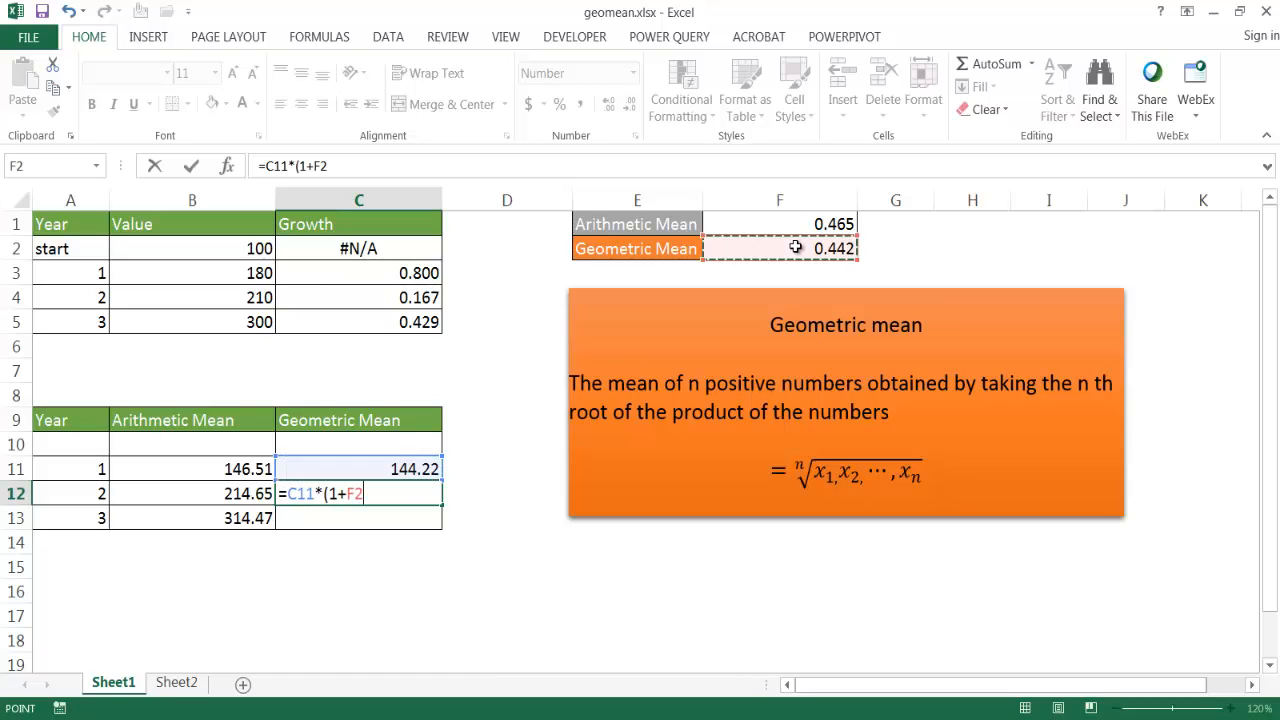
{"action": "type", "text": ")"}
{"action": "key", "text": "Return"}
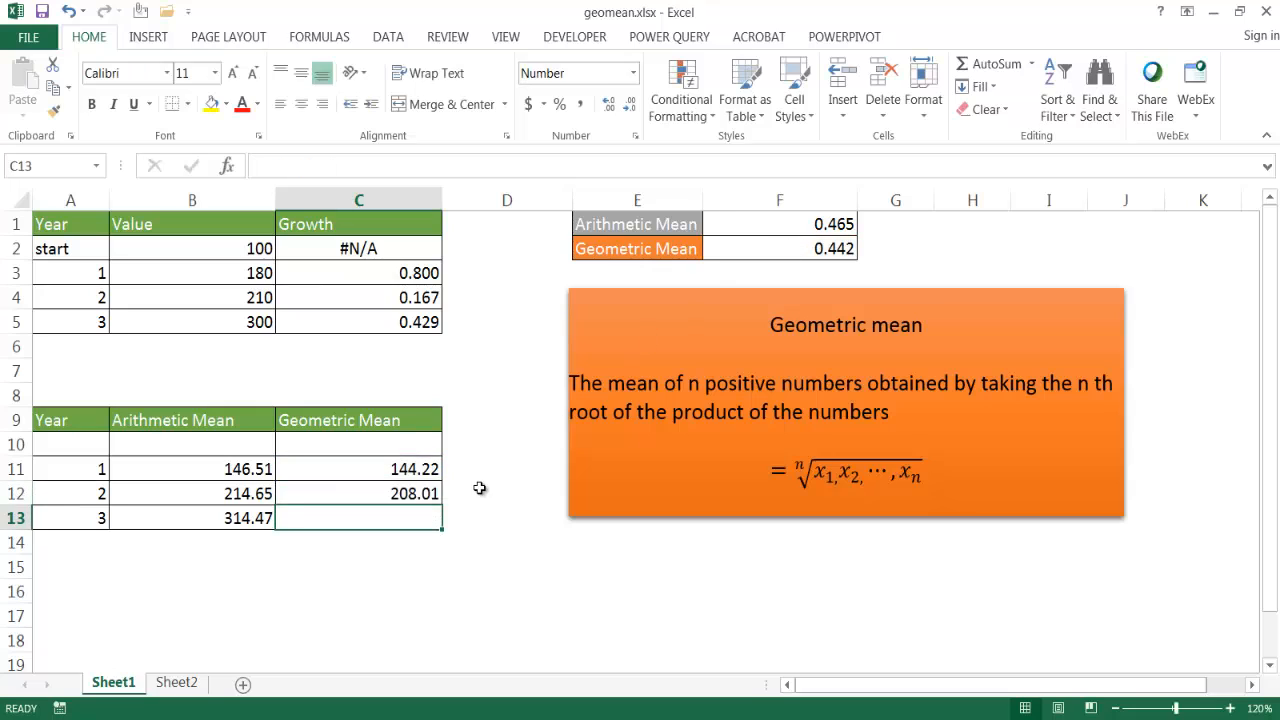
{"action": "type", "text": "="}
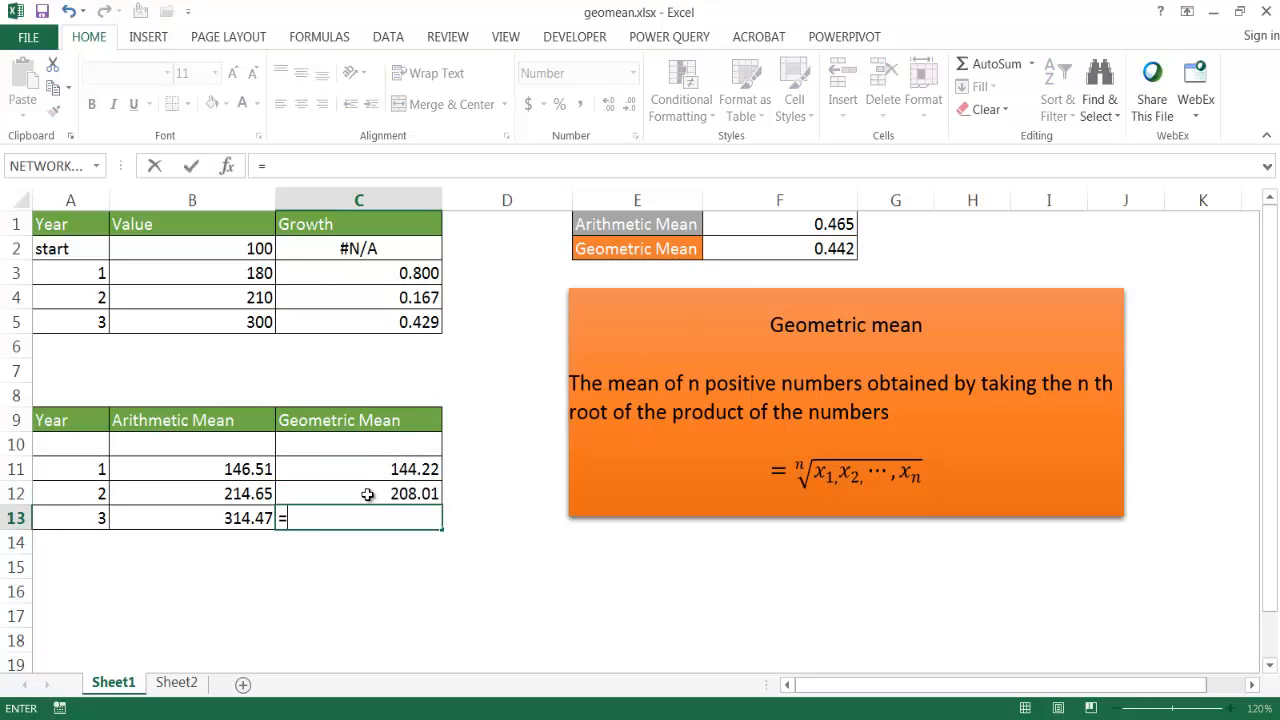
Step: Project year 3 as =C12*(1+F2) giving 300.00 and compare it with the actual year-3 value
{"action": "left_click", "coordinate": [368, 494]}
{"action": "type", "text": "*(1"}
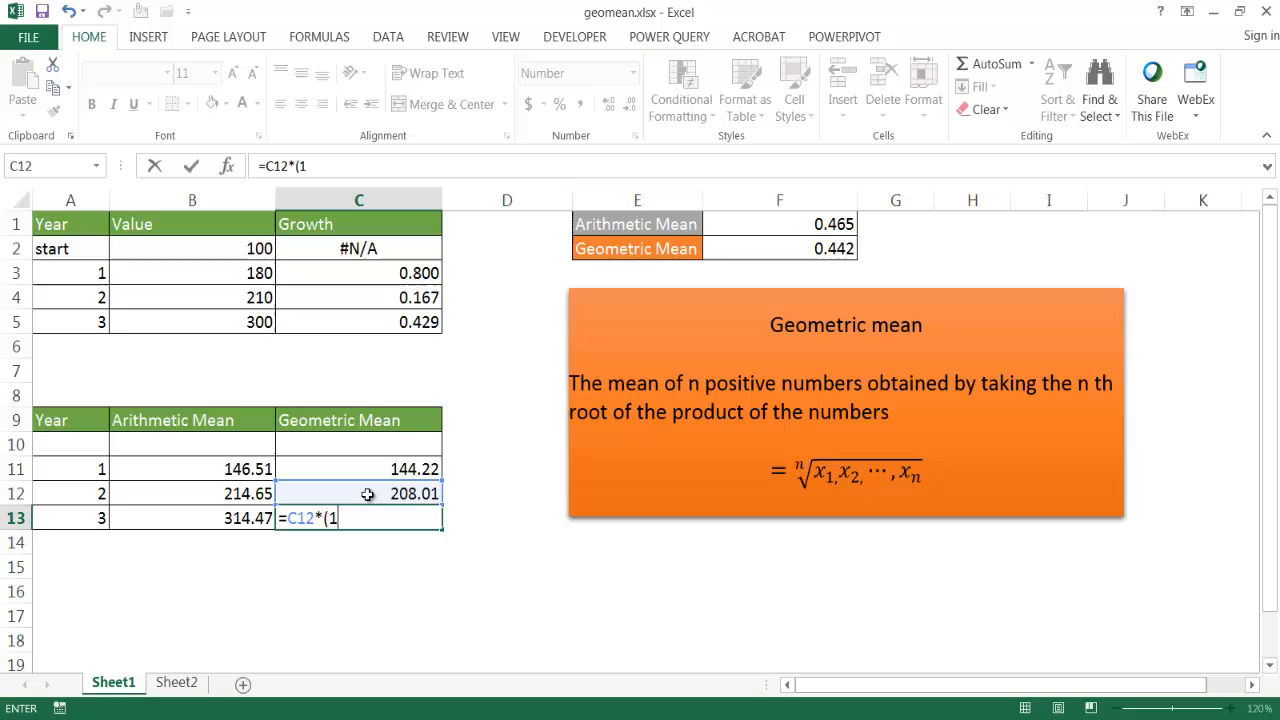
{"action": "type", "text": "+"}
{"action": "left_click", "coordinate": [790, 246]}
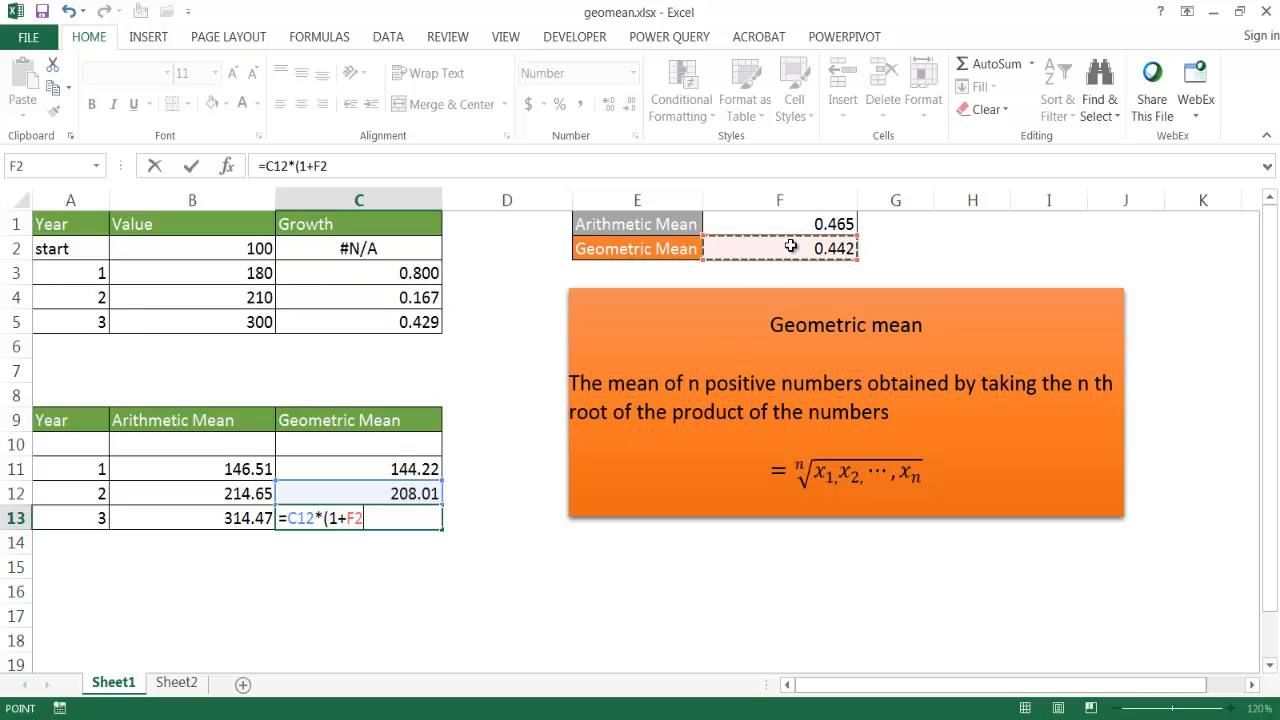
{"action": "type", "text": ")"}
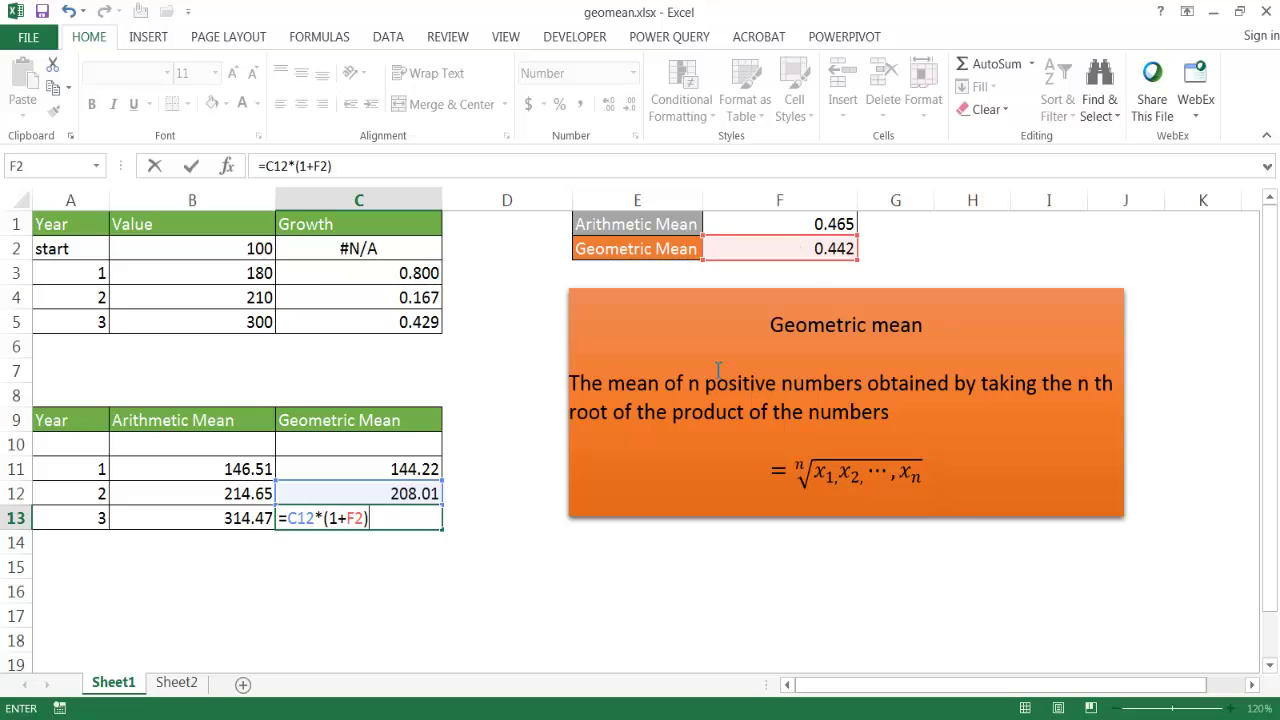
{"action": "key", "text": "Return"}
{"action": "left_click", "coordinate": [380, 523]}
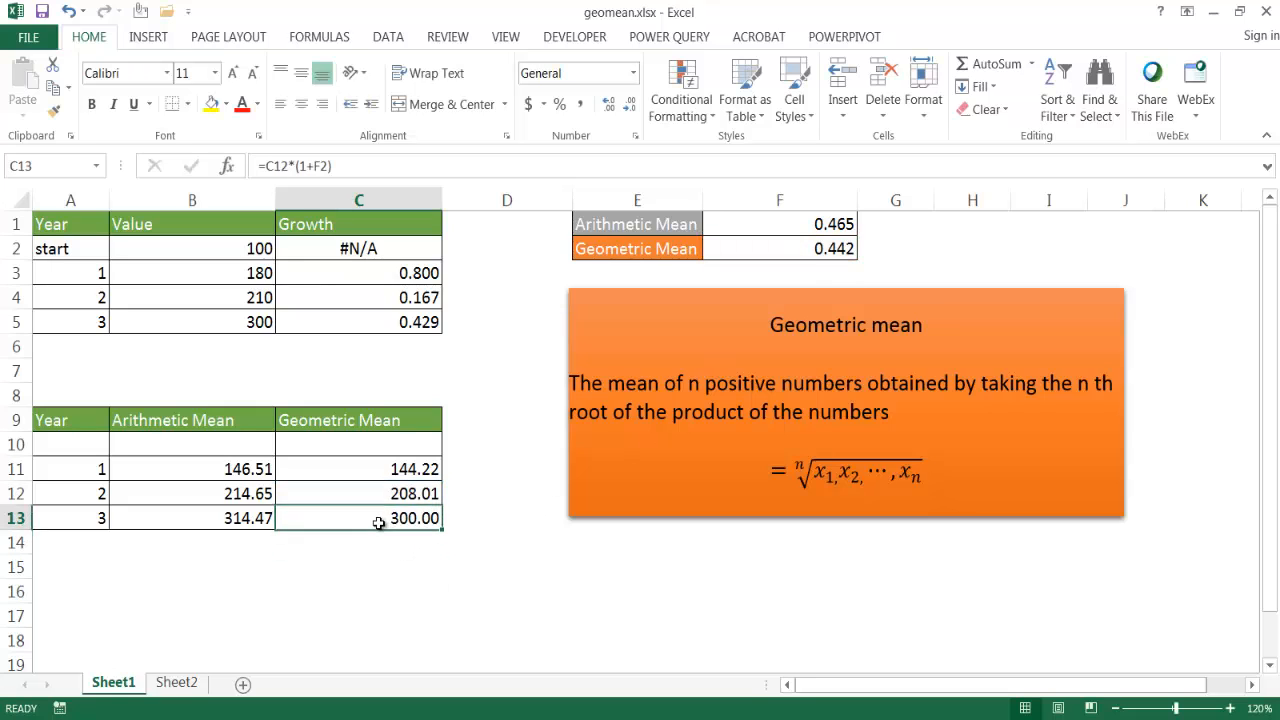
{"action": "left_click", "coordinate": [242, 321]}
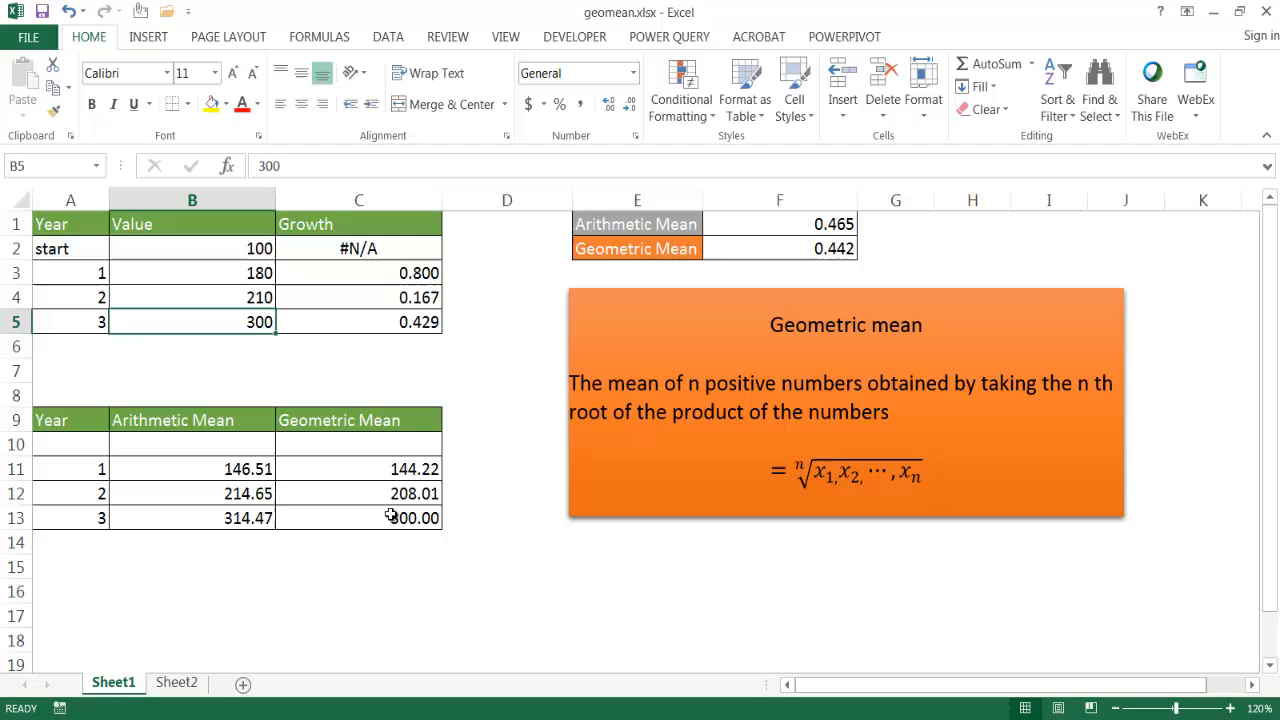
Step: Switch to Sheet2 with the Period, Return Rate and Growth of $1.00 table
{"action": "left_click", "coordinate": [400, 518]}
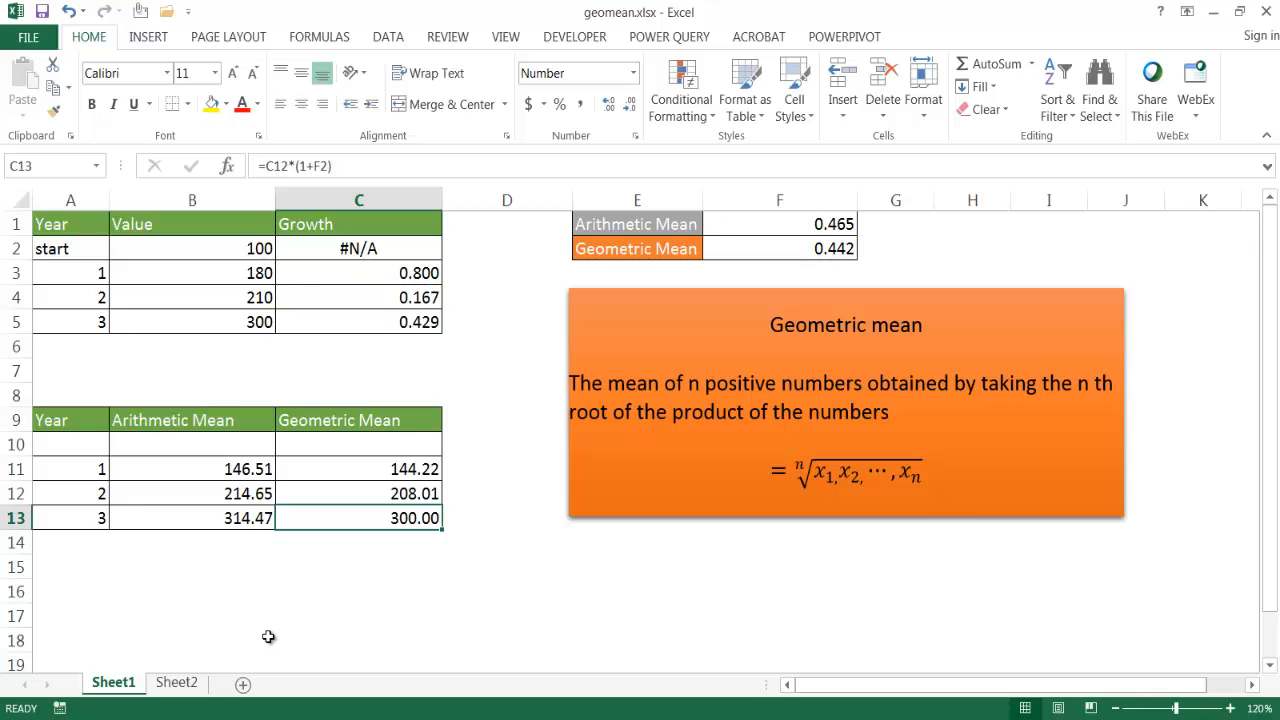
{"action": "left_click", "coordinate": [177, 684]}
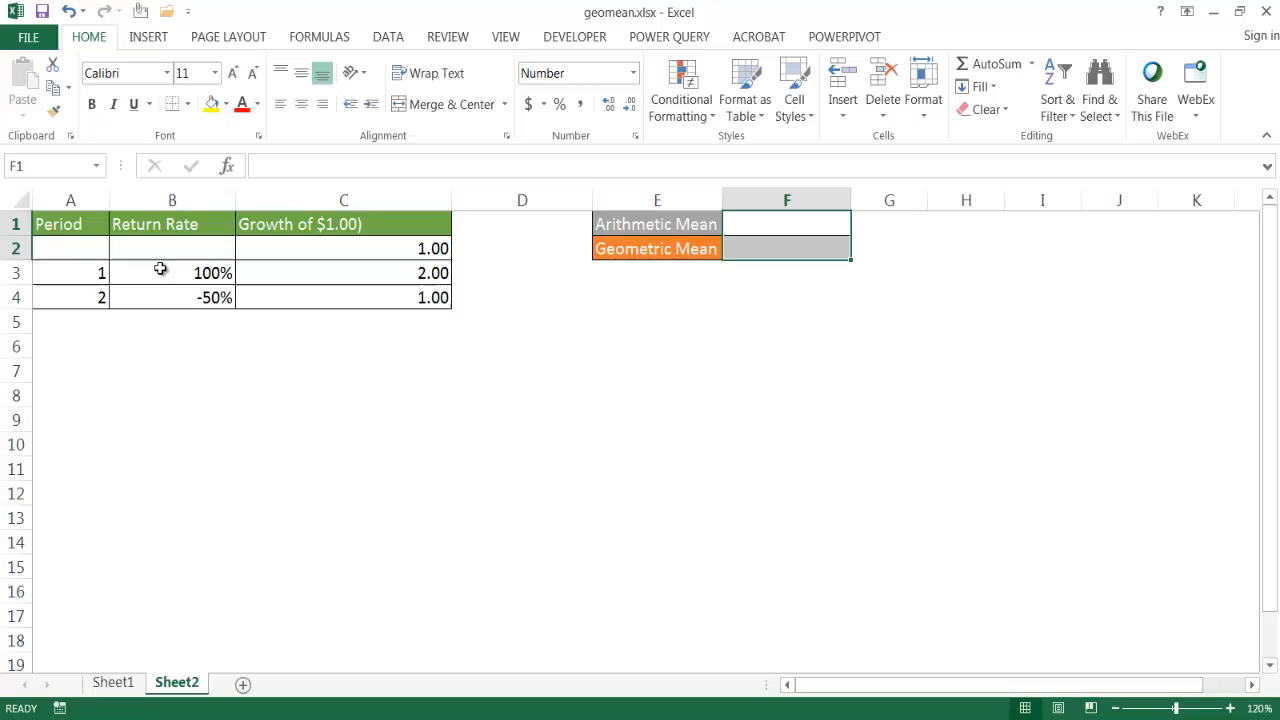
Step: Correct the C1 heading to read Growth of $1.00 without the trailing parenthesis
{"action": "left_click", "coordinate": [378, 231]}
{"action": "left_click", "coordinate": [379, 165]}
{"action": "key", "text": "BackSpace"}
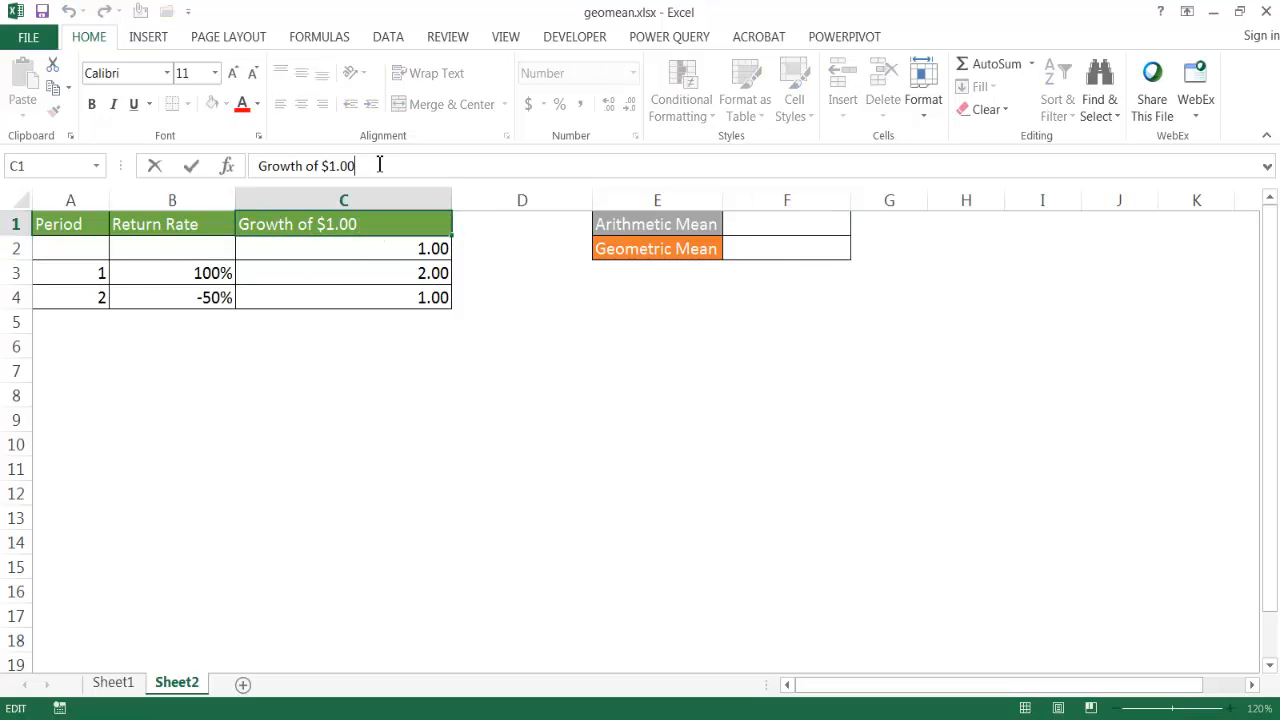
{"action": "left_click", "coordinate": [514, 470]}
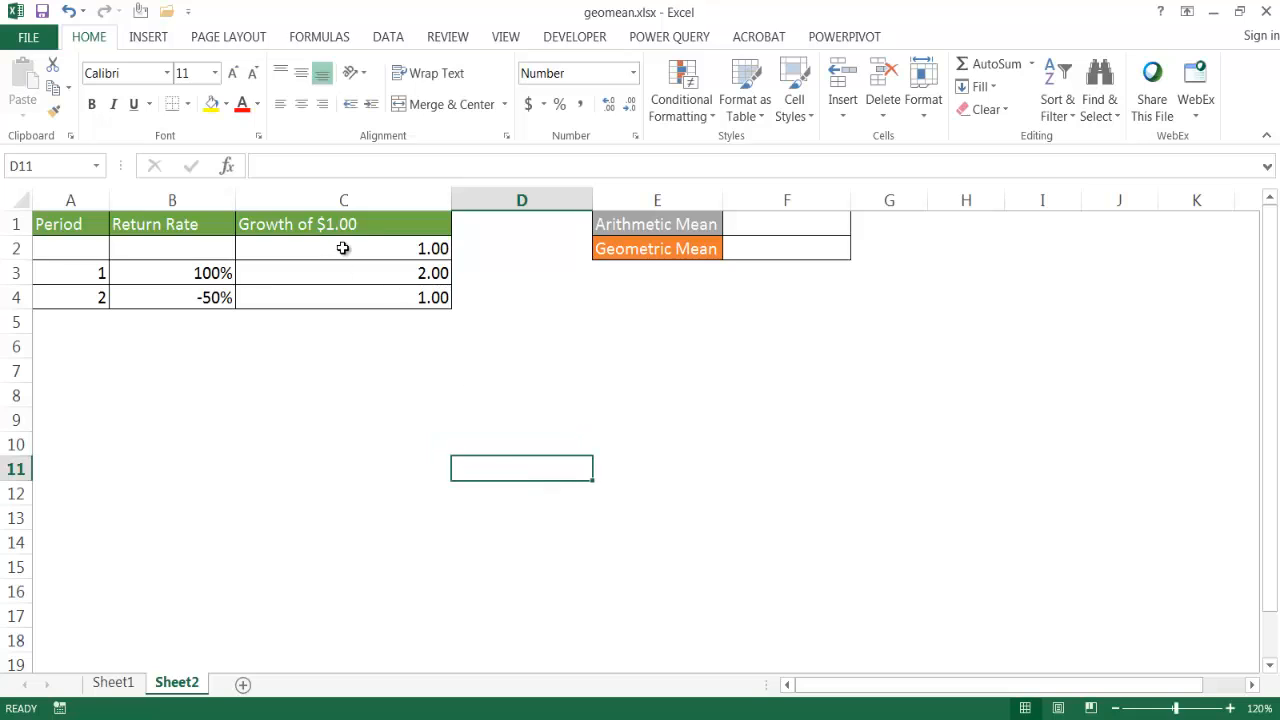
Step: Review the 100% and -50% returns and the growth formulas taking $1.00 to 2.00 and back to 1.00
{"action": "left_click", "coordinate": [175, 273]}
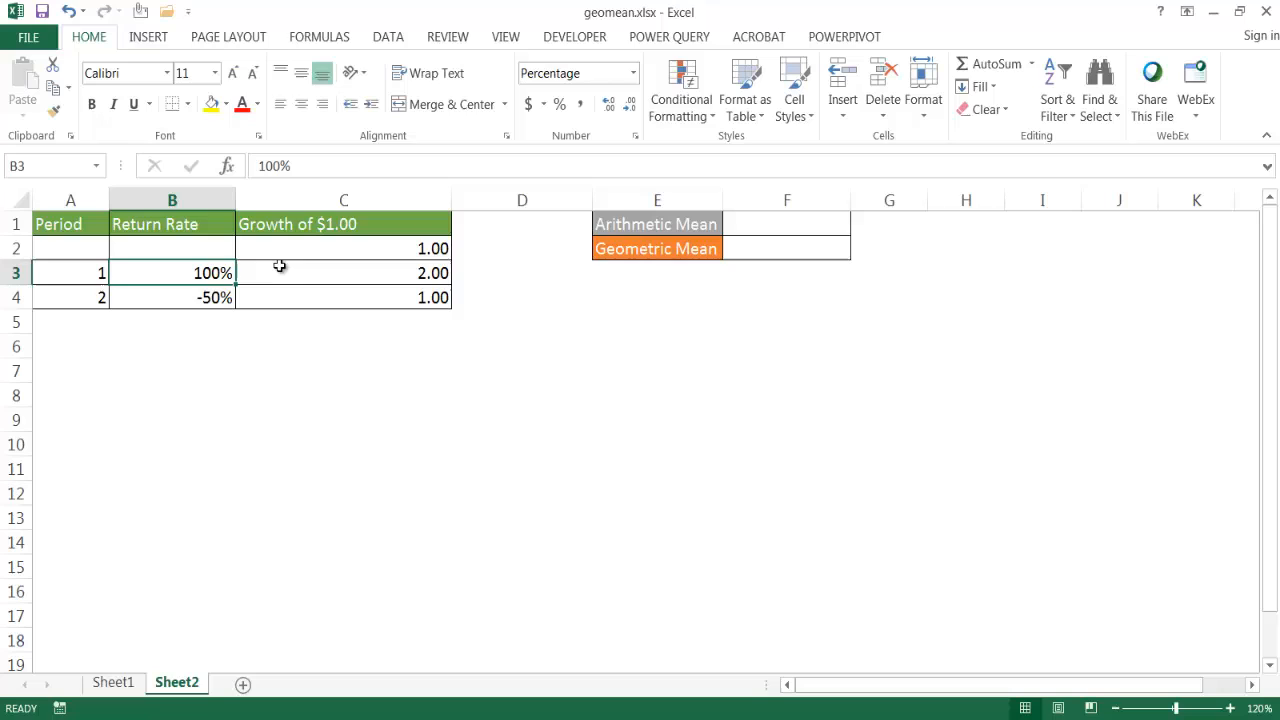
{"action": "left_click", "coordinate": [405, 250]}
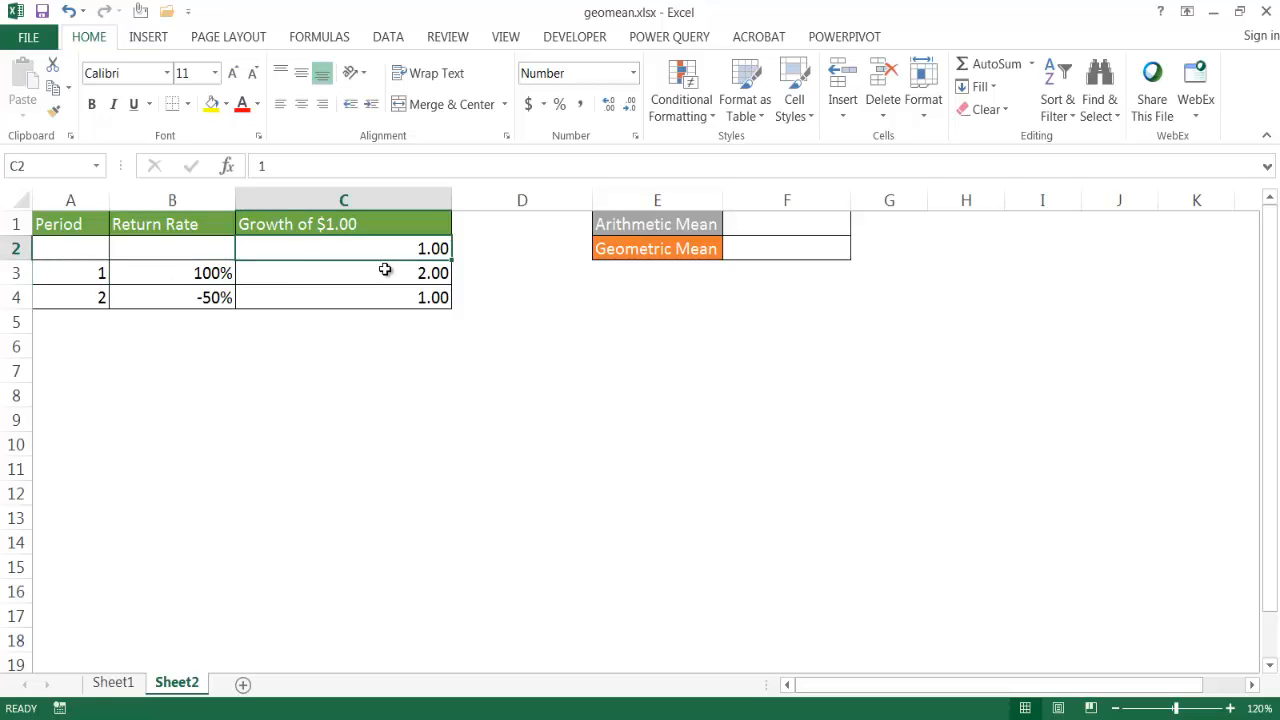
{"action": "left_click", "coordinate": [380, 278]}
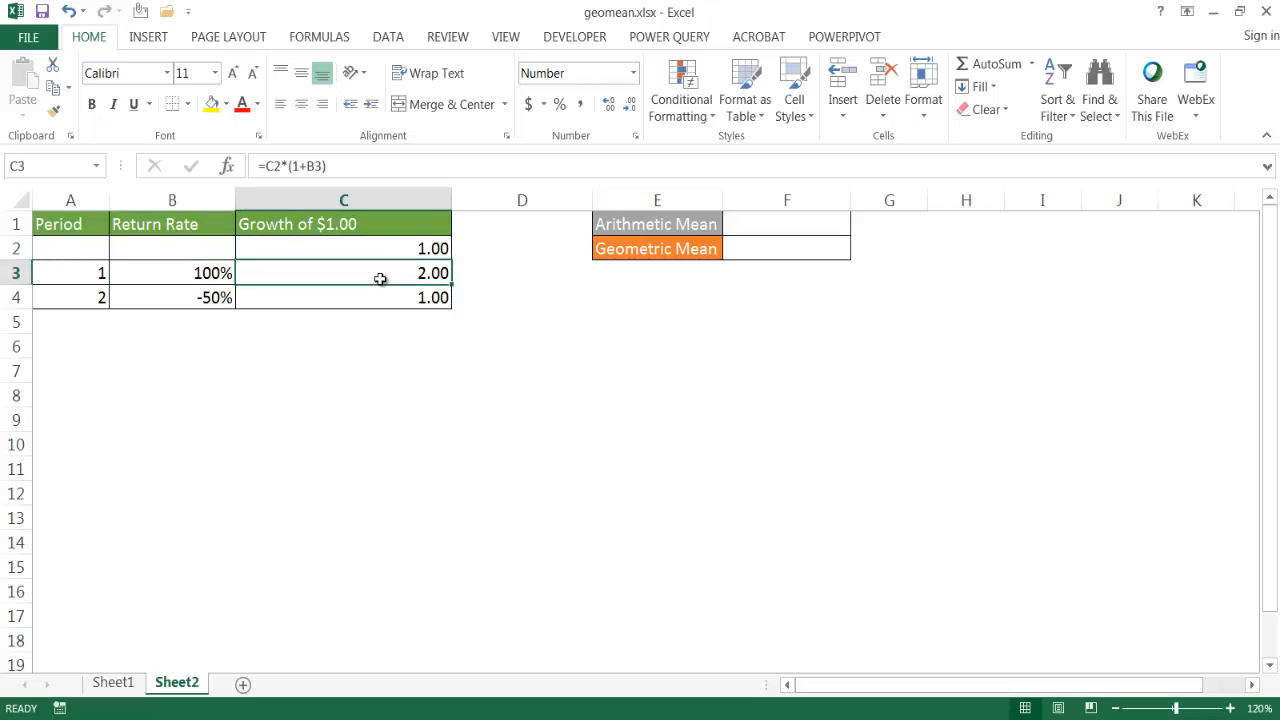
{"action": "left_click", "coordinate": [209, 299]}
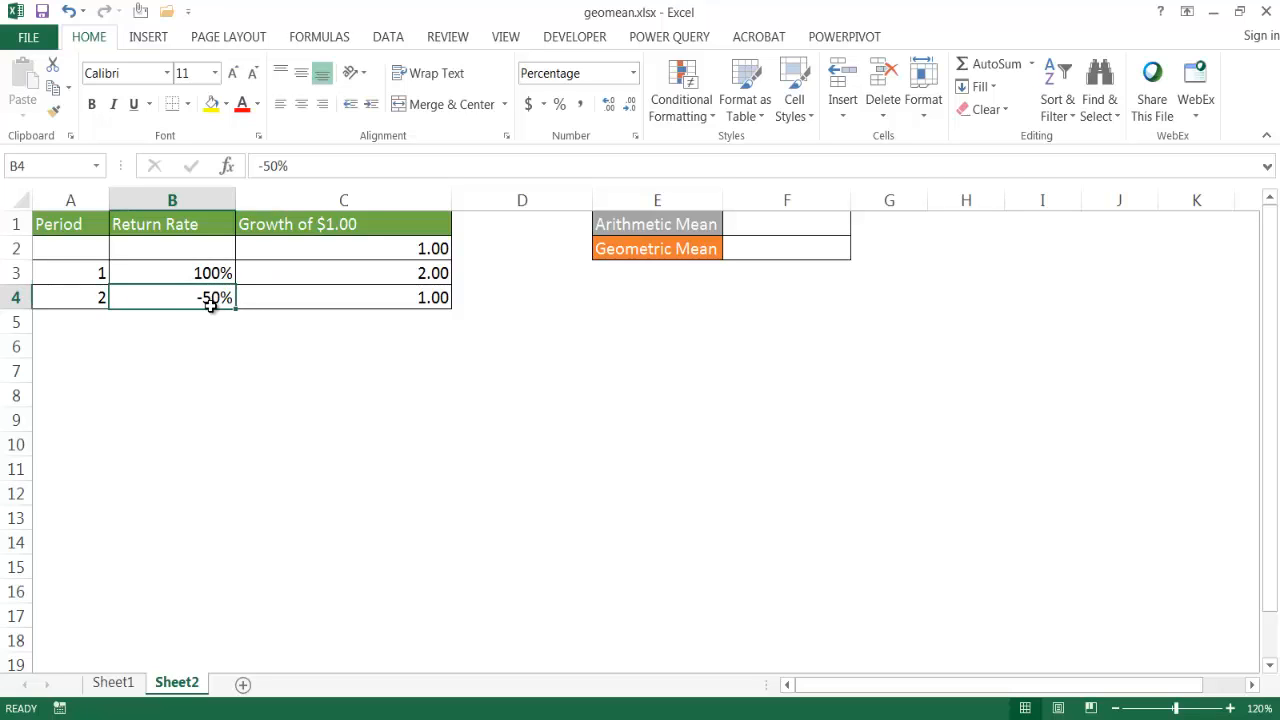
{"action": "left_click", "coordinate": [322, 298]}
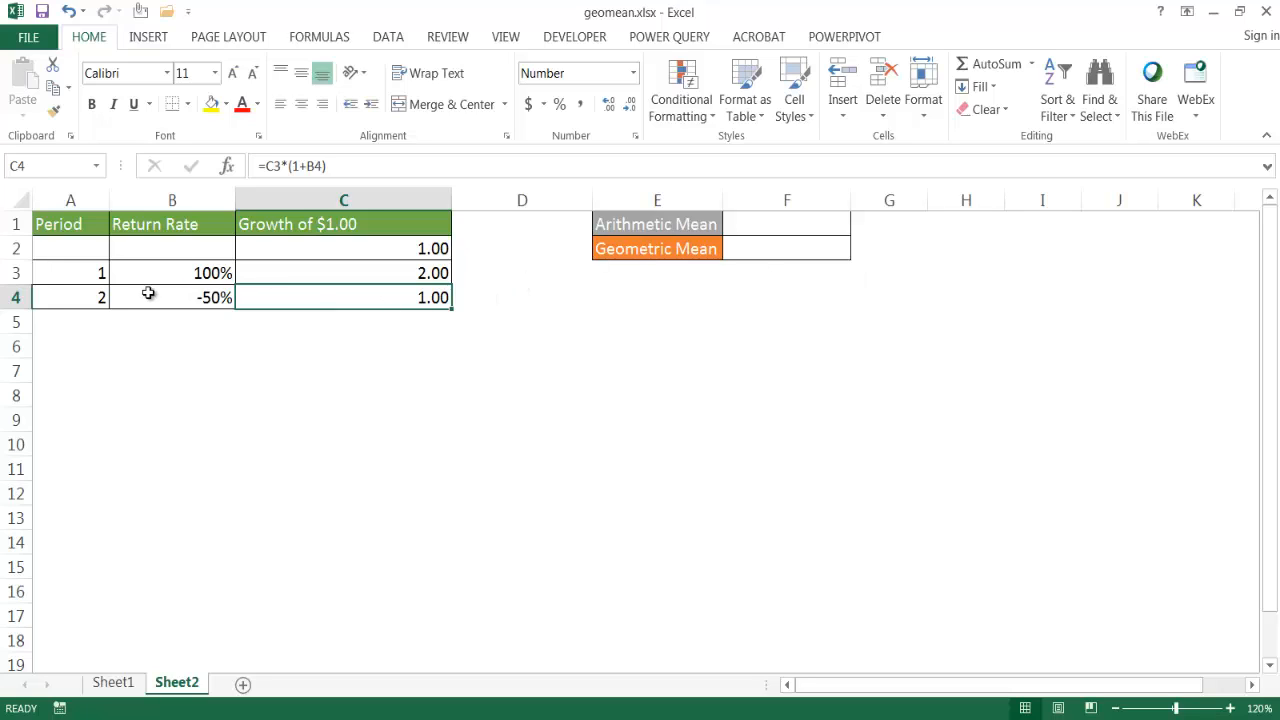
Step: Enter =AVERAGE(B3:B4) beside Arithmetic Mean, giving 0.25, and review the $1.00 growth values
{"action": "left_click", "coordinate": [790, 230]}
{"action": "type", "text": "=a"}
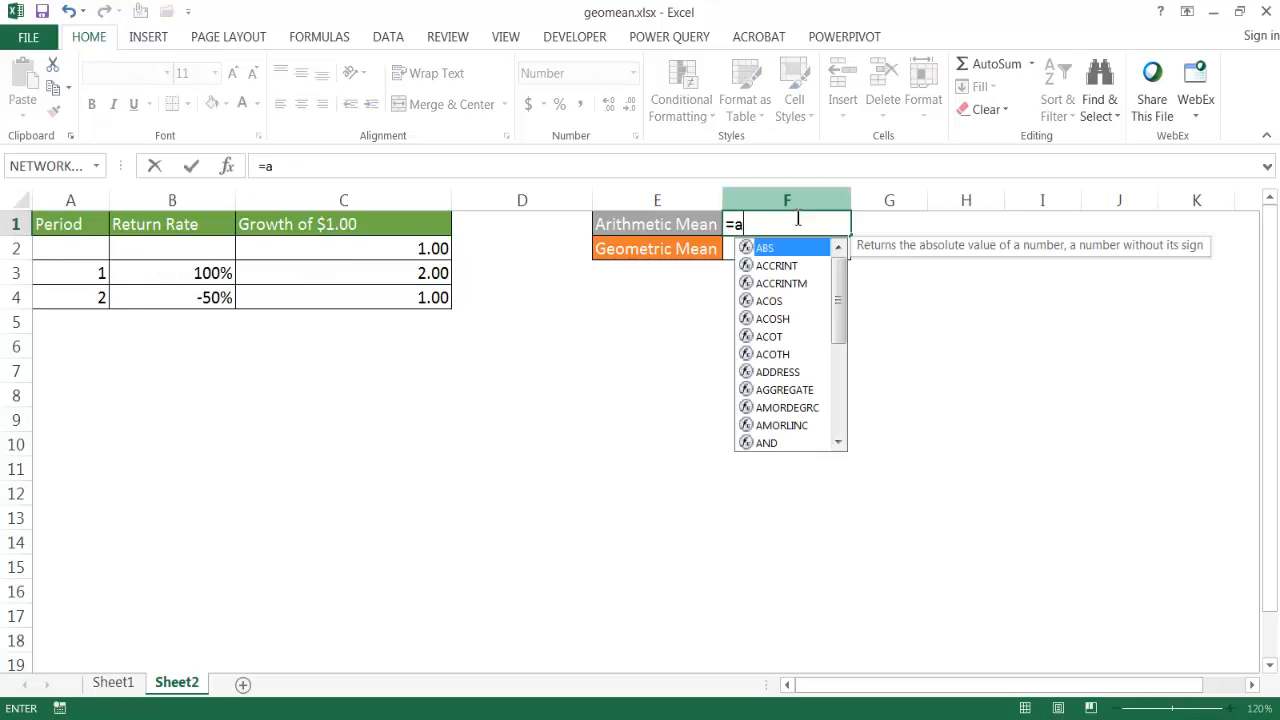
{"action": "type", "text": "ver"}
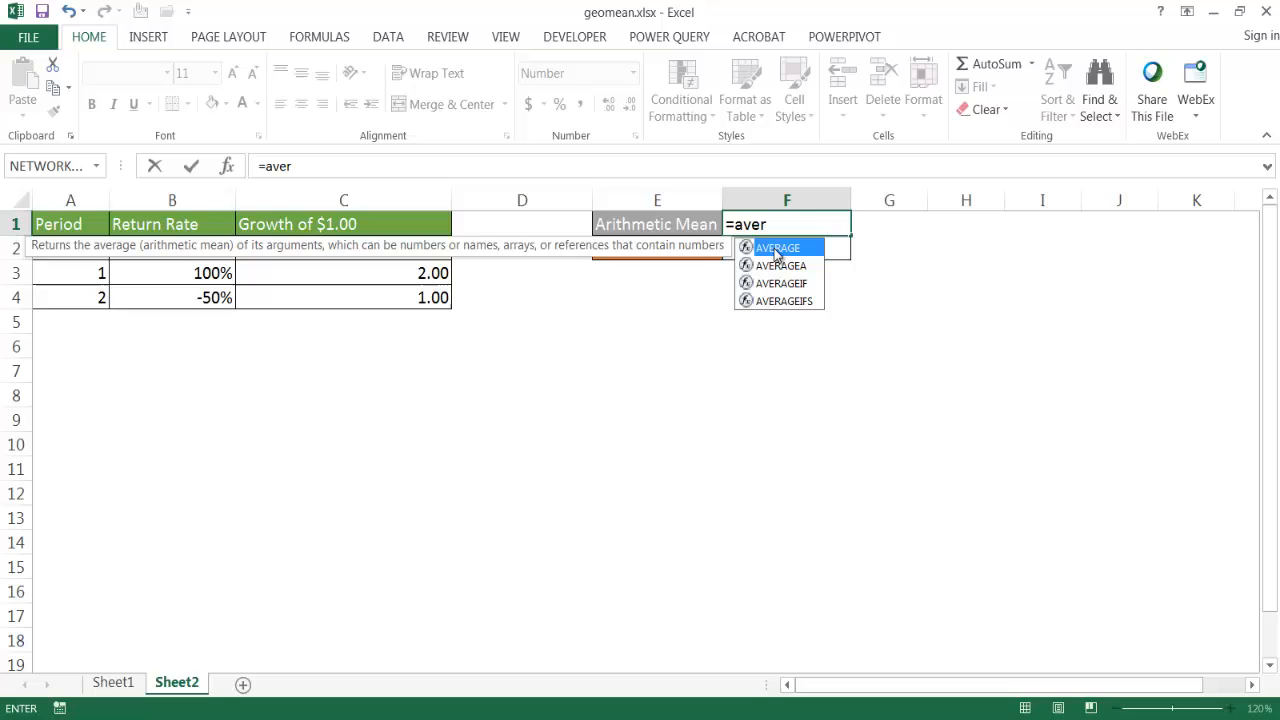
{"action": "double_click", "coordinate": [777, 248]}
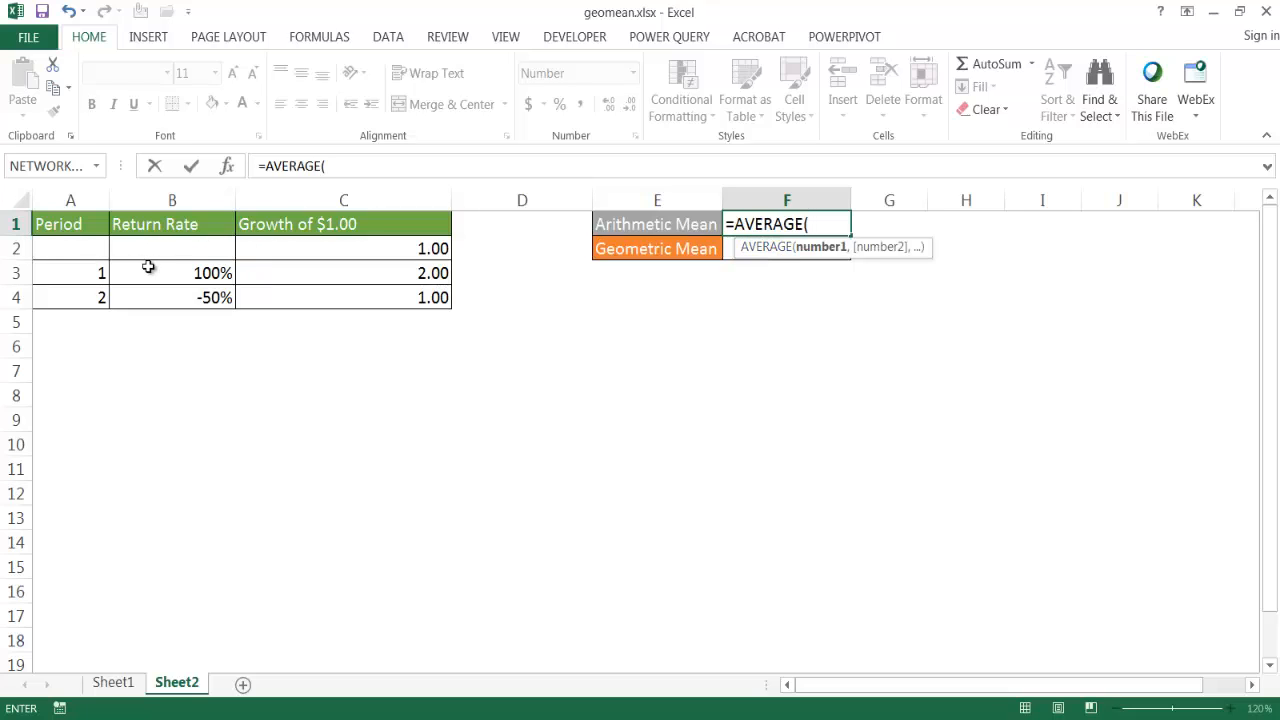
{"action": "left_click_drag", "start_coordinate": [148, 267], "coordinate": [149, 300]}
{"action": "key", "text": "Return"}
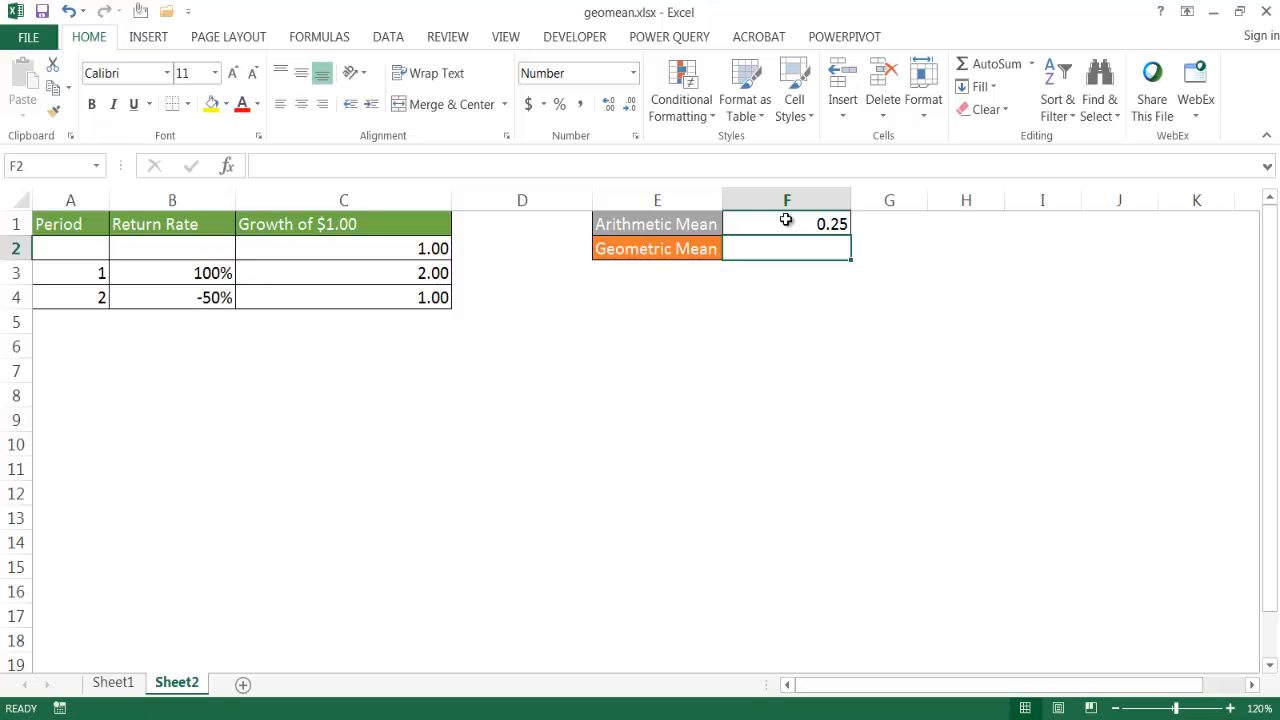
{"action": "left_click", "coordinate": [420, 250]}
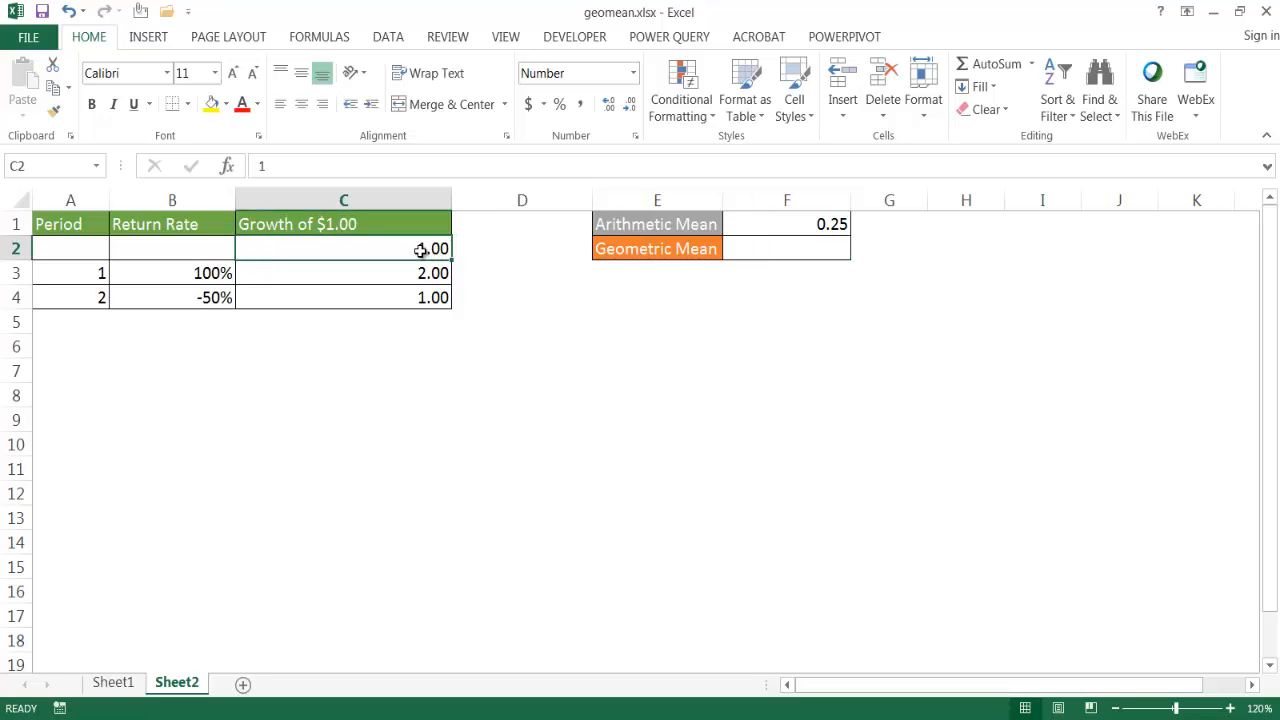
{"action": "left_click", "coordinate": [417, 292]}
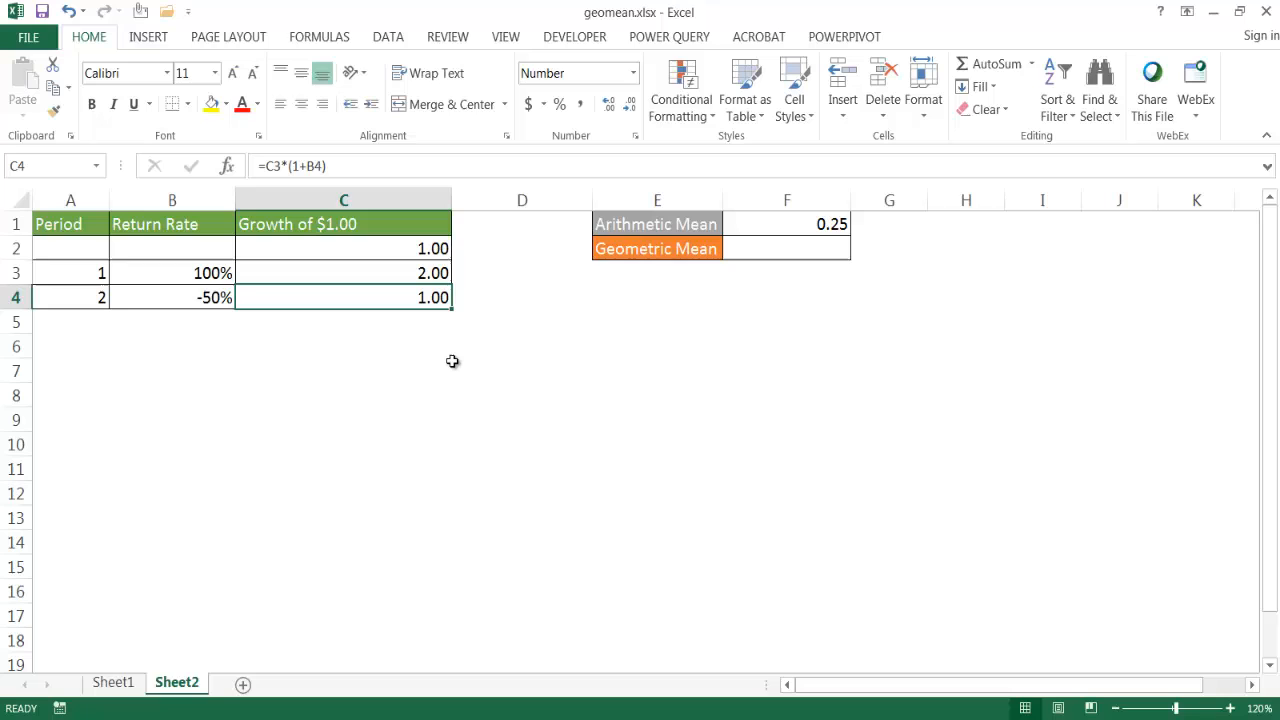
Step: Enter {=GEOMEAN(B3:B4+1)-1} beside Geometric Mean as an array formula, displaying 0.00
{"action": "left_click", "coordinate": [752, 247]}
{"action": "type", "text": "=g"}
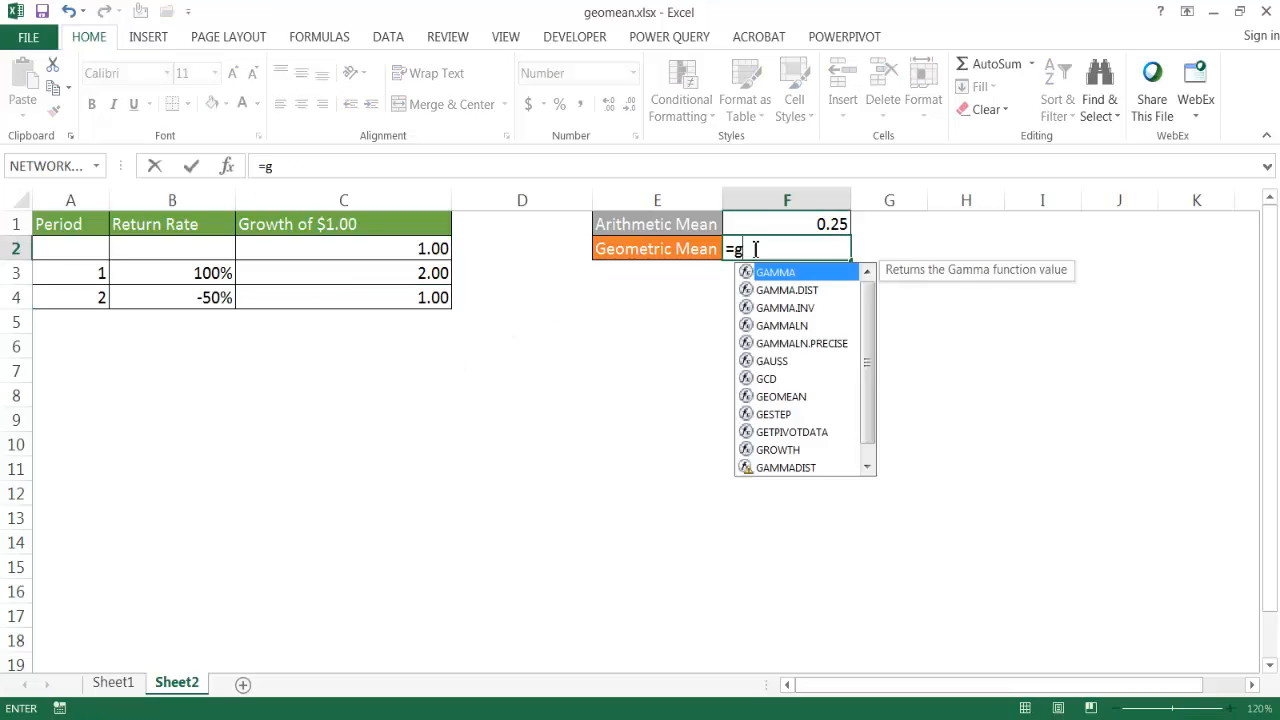
{"action": "type", "text": "eom"}
{"action": "key", "text": "Tab"}
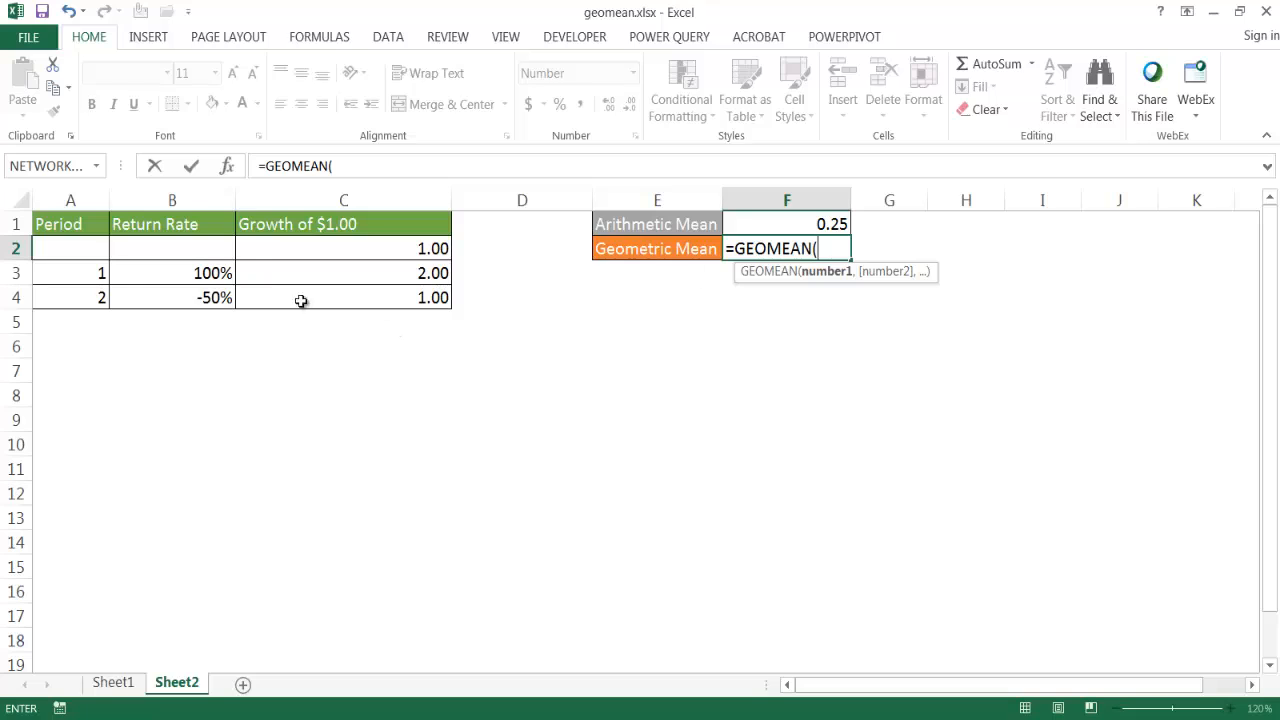
{"action": "left_click_drag", "start_coordinate": [204, 277], "coordinate": [200, 300]}
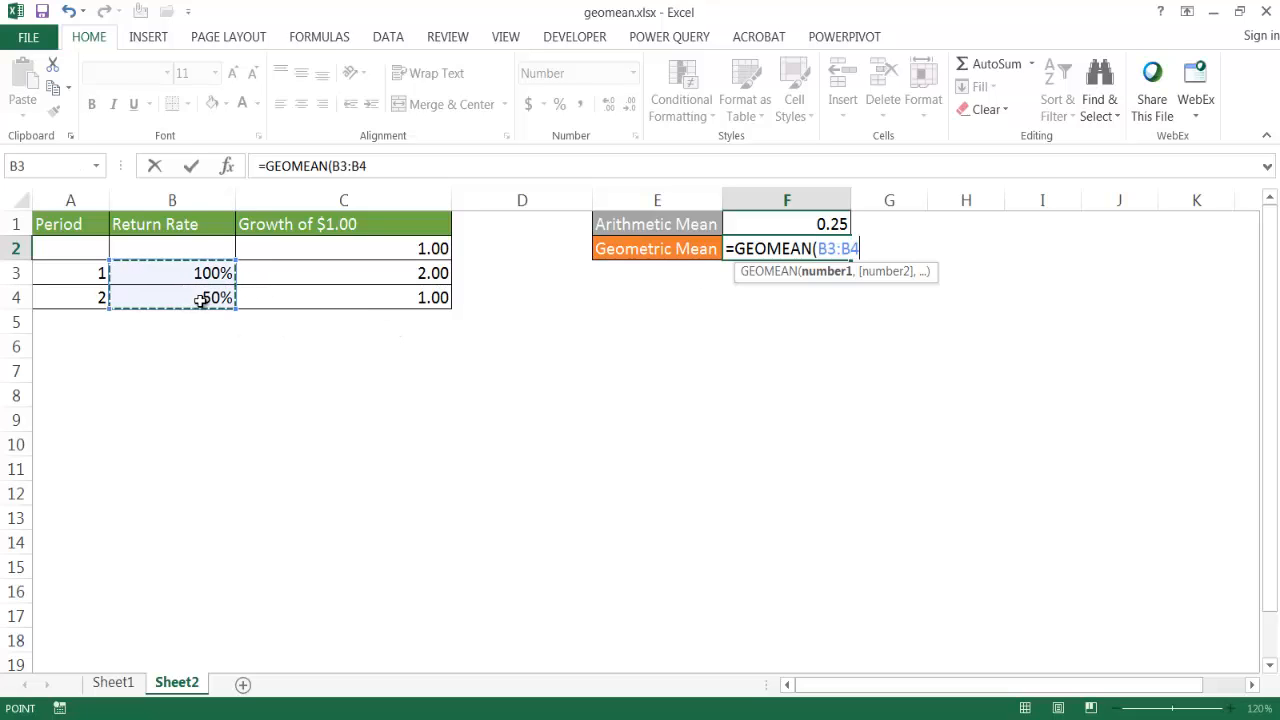
{"action": "left_click", "coordinate": [403, 165]}
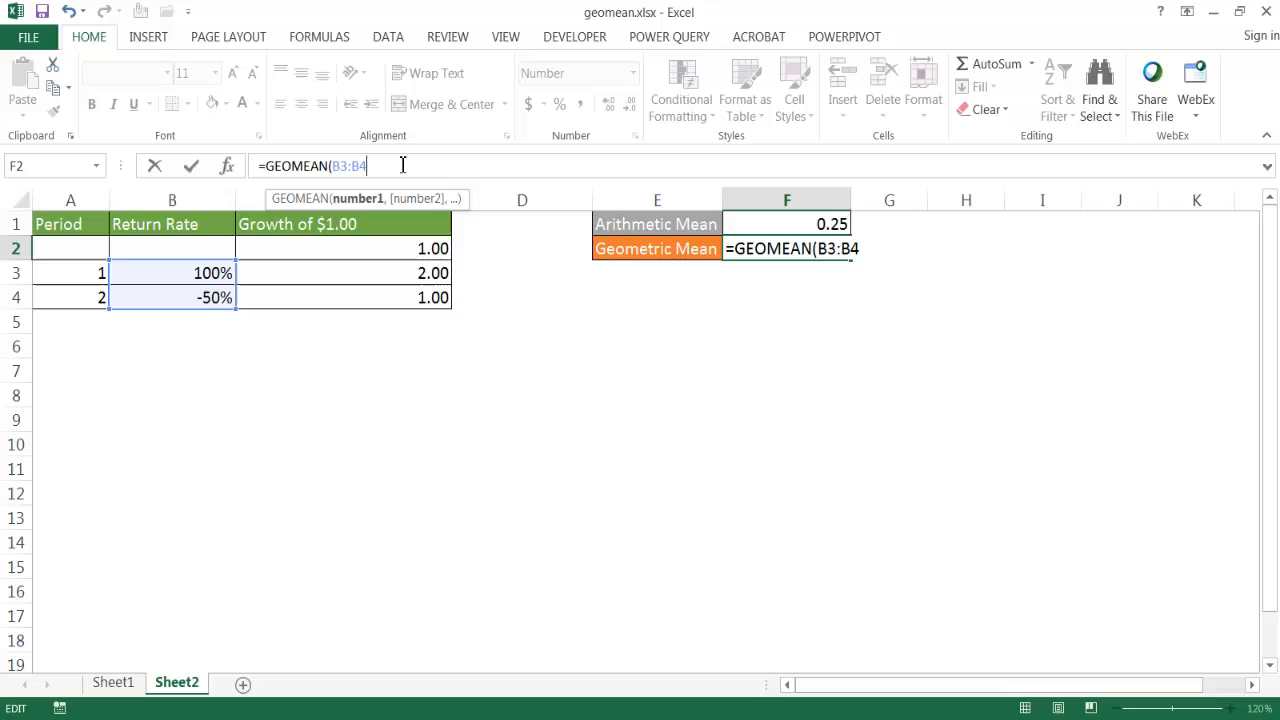
{"action": "type", "text": "+1"}
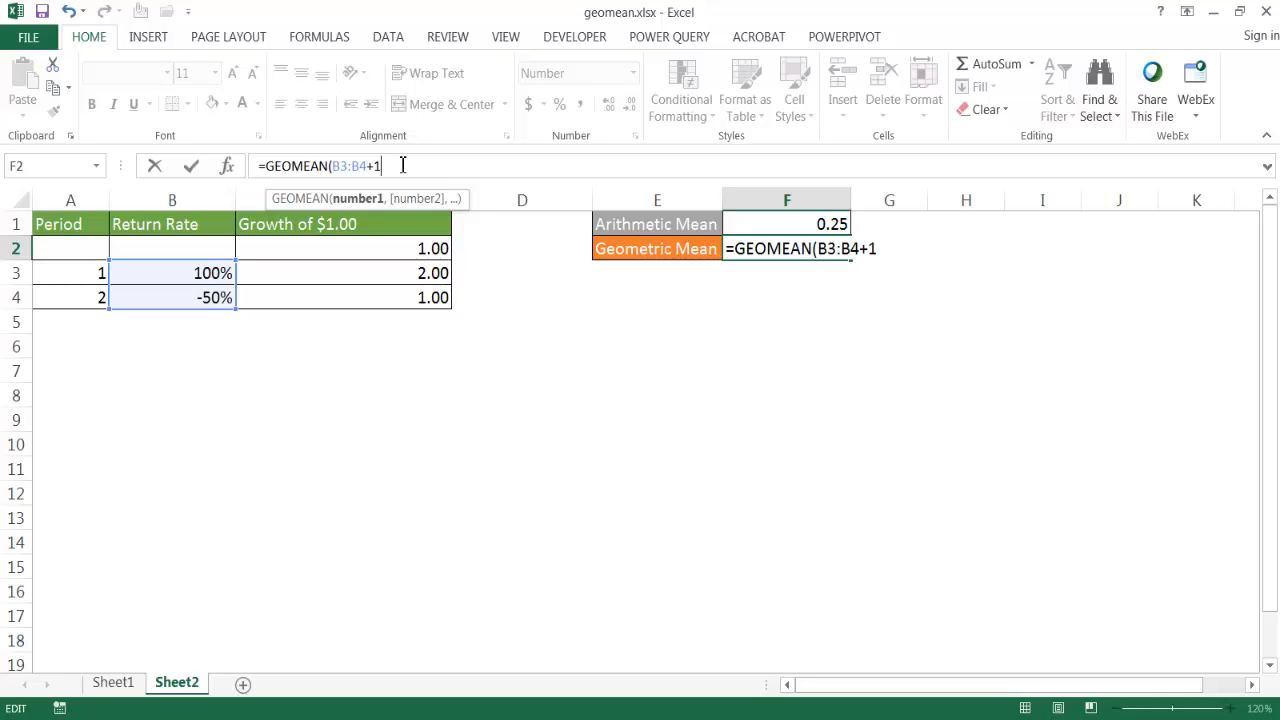
{"action": "type", "text": ")"}
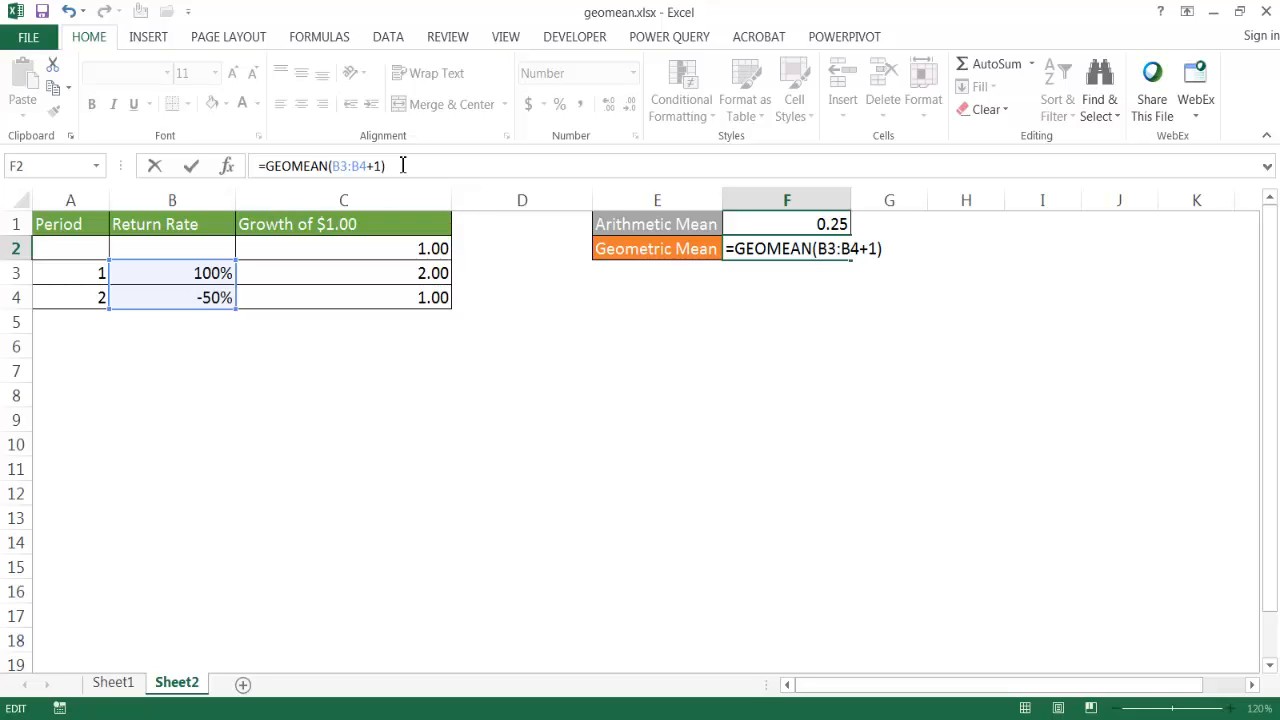
{"action": "type", "text": "-1"}
{"action": "key", "text": "ctrl+shift+Return"}
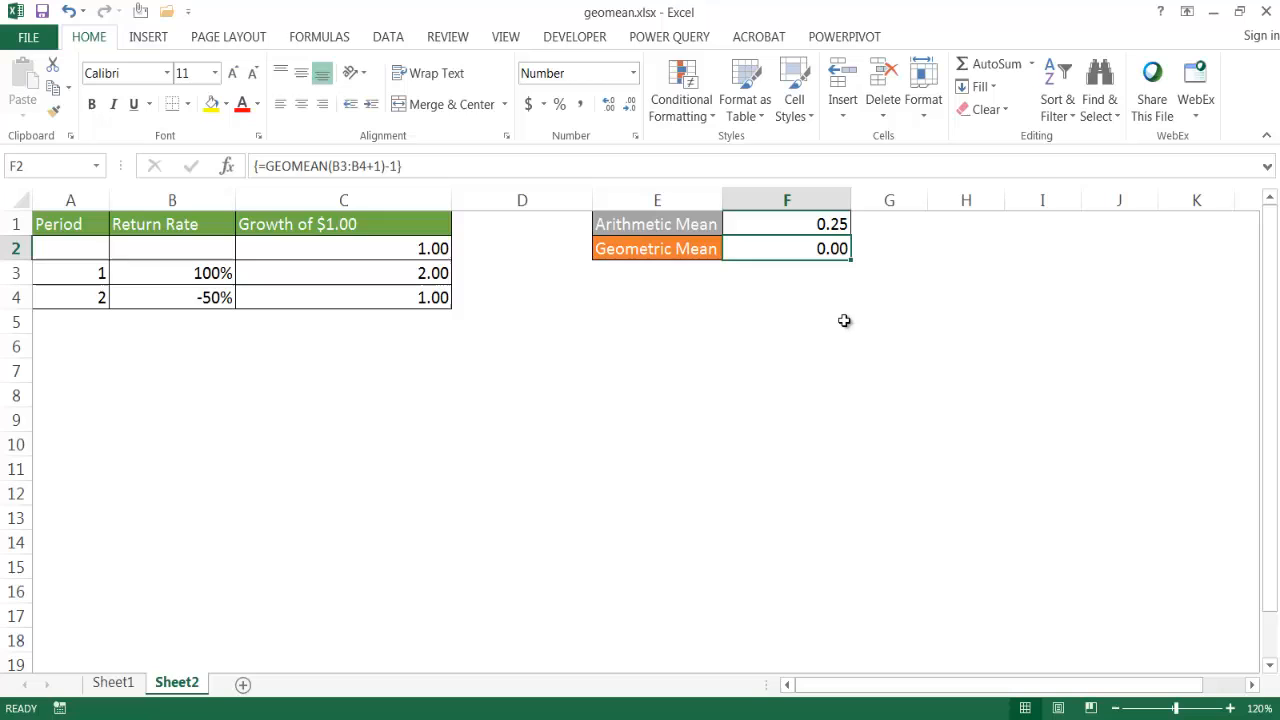
{"action": "left_click", "coordinate": [391, 252]}
{"action": "left_click", "coordinate": [398, 305]}
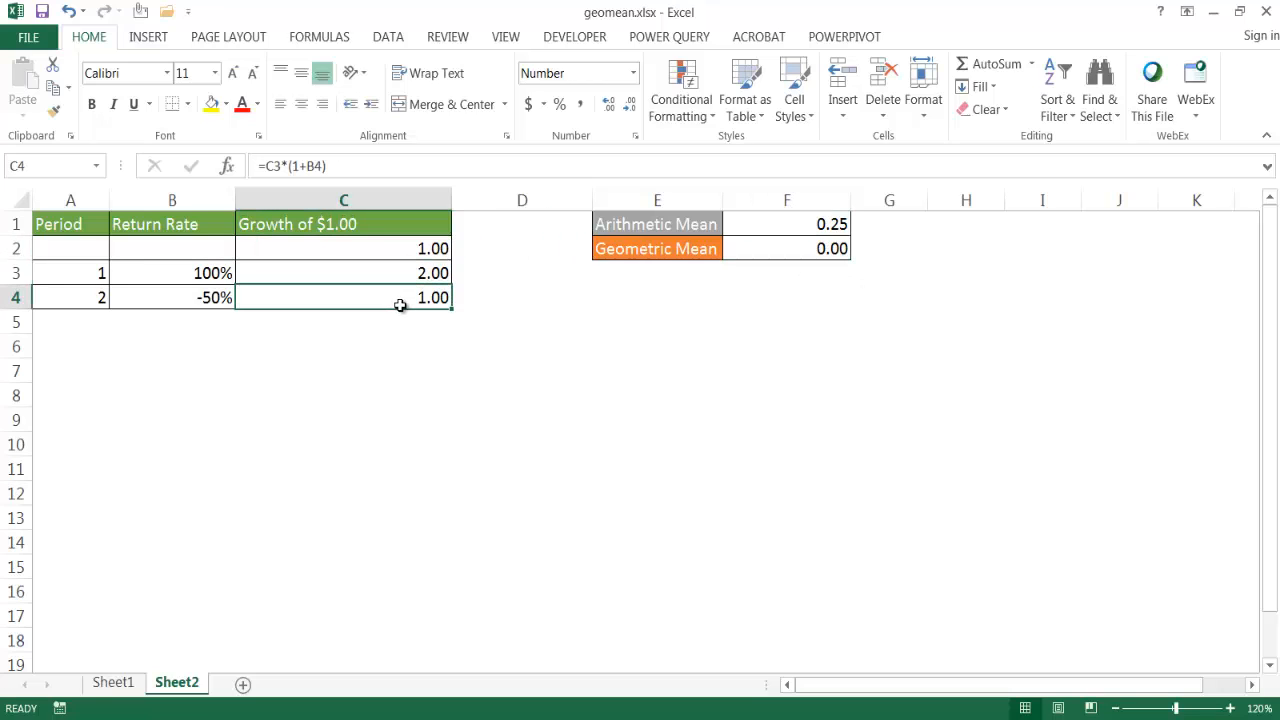
{"action": "left_click", "coordinate": [776, 230]}
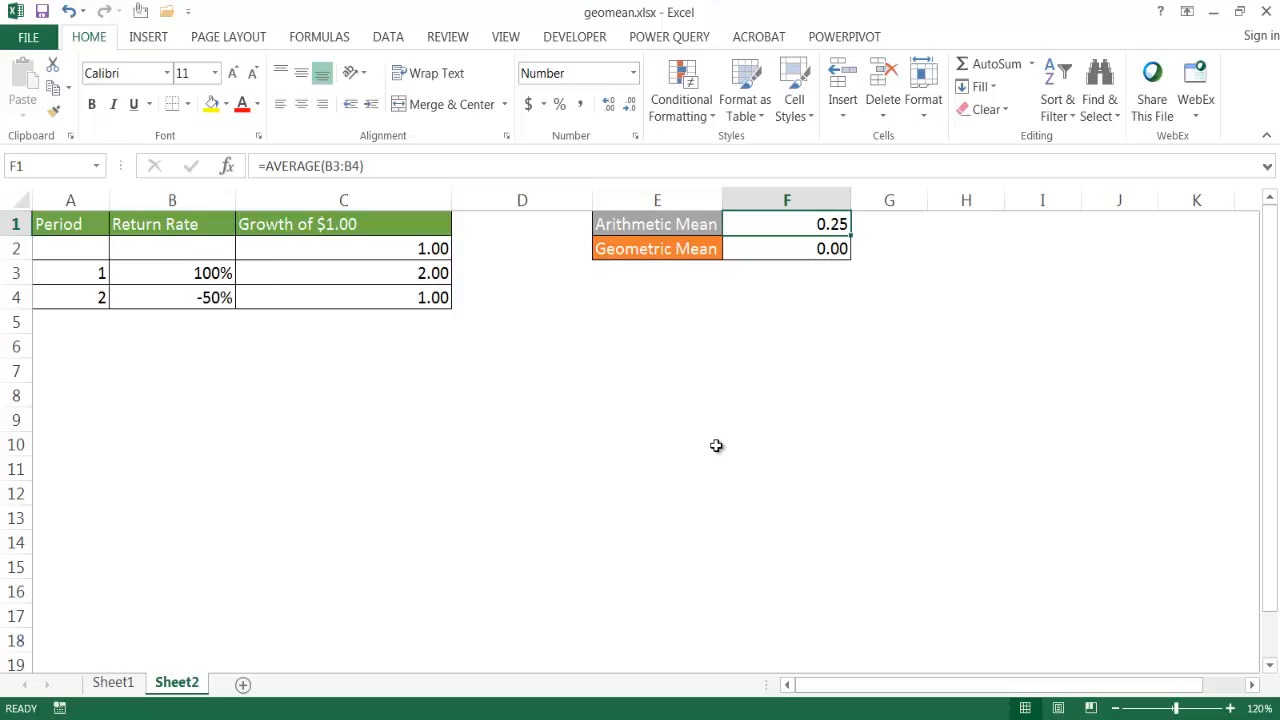